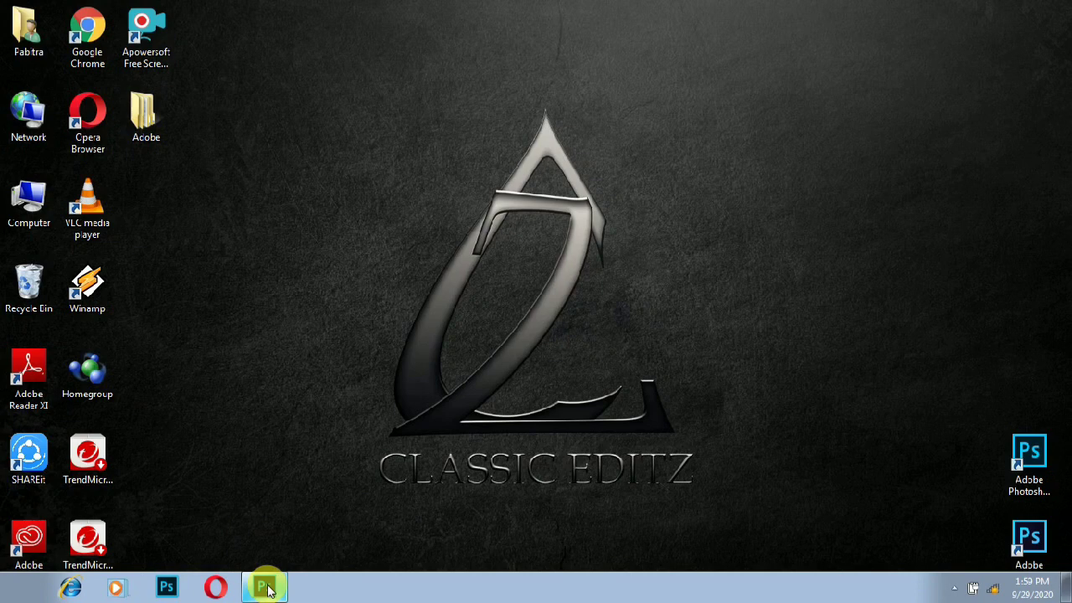
- Restore the Photoshop window with the beach photo from the taskbar
left_click(268, 591)
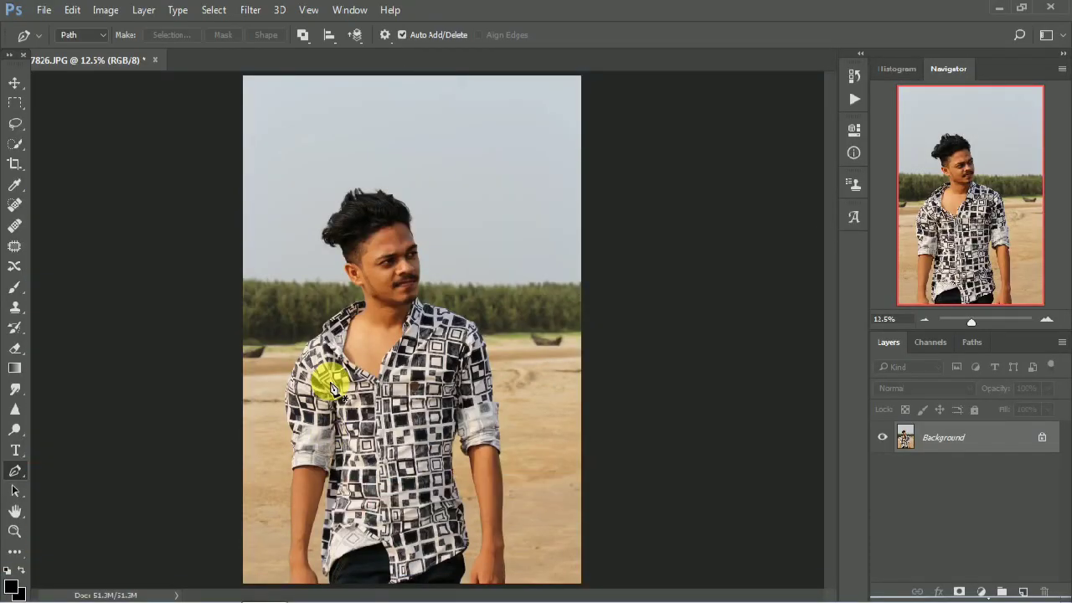
left_click(42, 10)
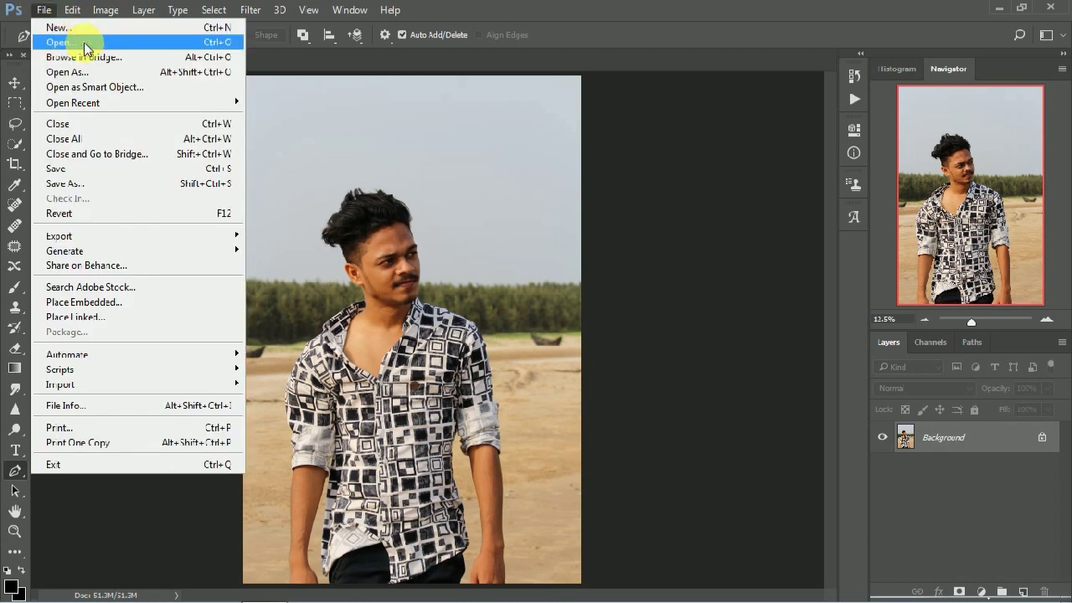
left_click(675, 223)
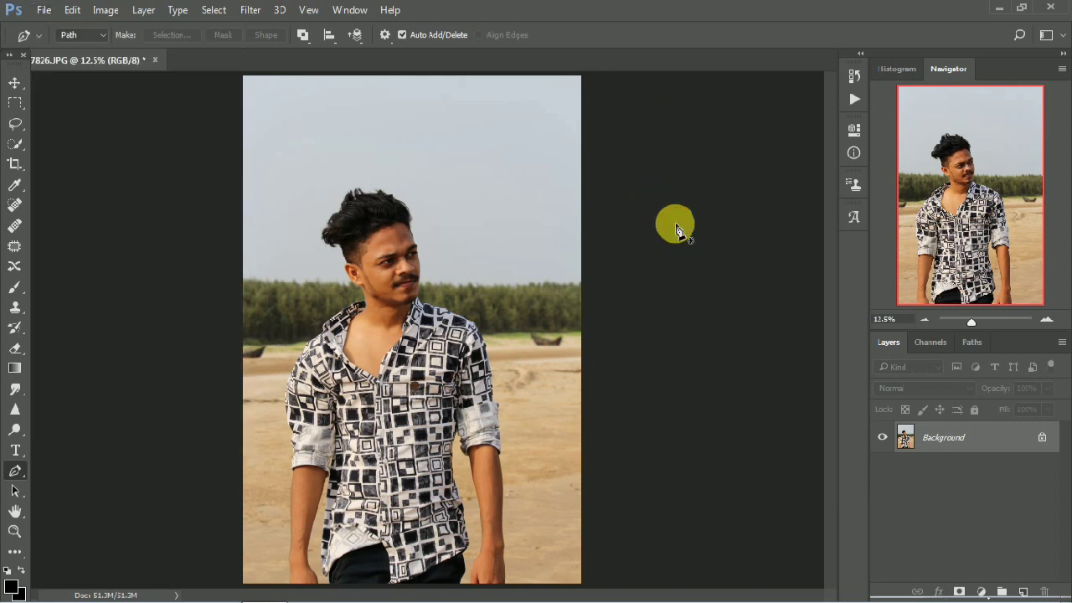
key("ctrl+plus")
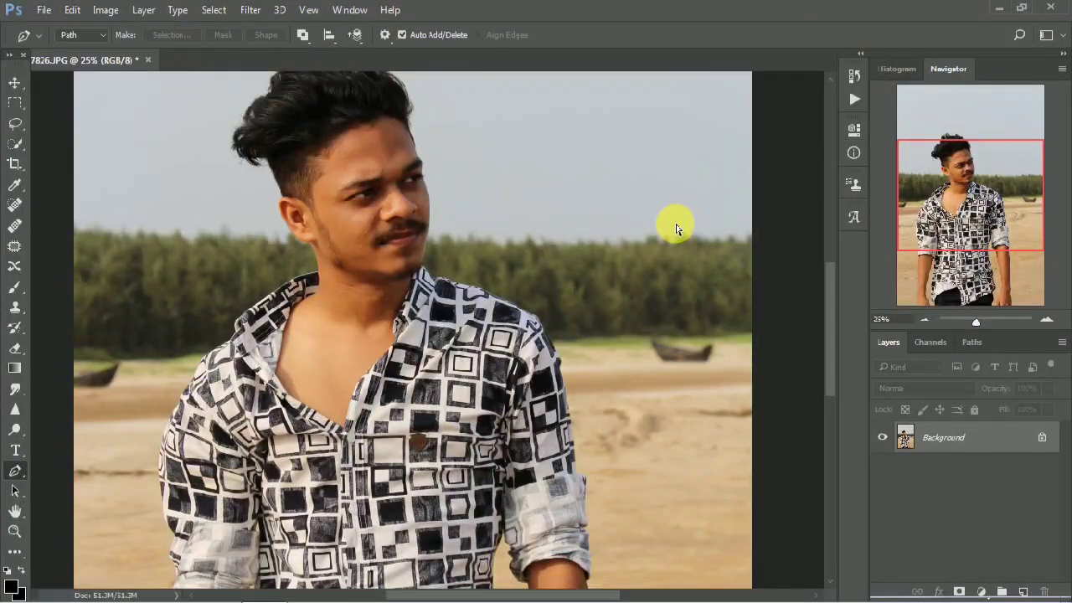
key("ctrl+plus")
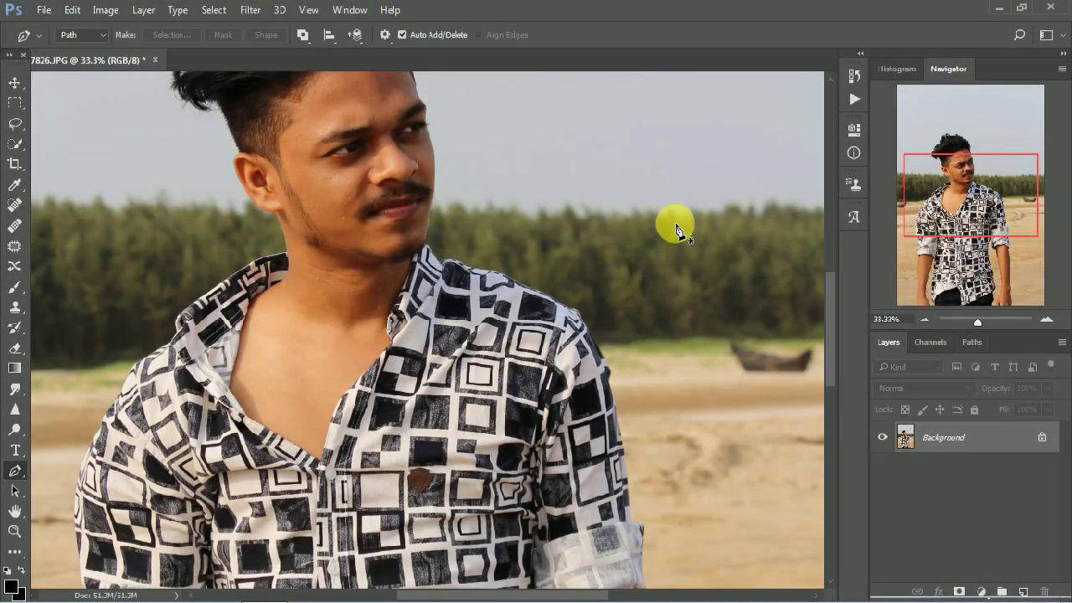
key("ctrl+minus")
key("ctrl+minus")
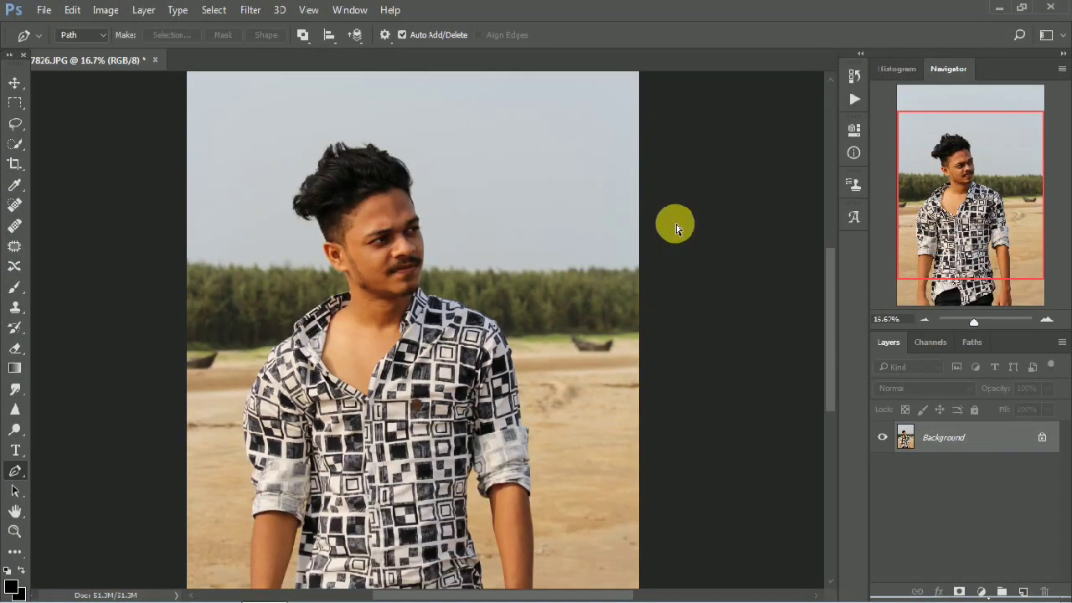
key("ctrl+plus")
key("ctrl+minus")
- Zoom to the man's lower torso and start the pen path at the shirt hem
scroll(329, 287, "up", 1)
scroll(329, 286, "up", 1)
left_click_drag(299, 454, 435, 210)
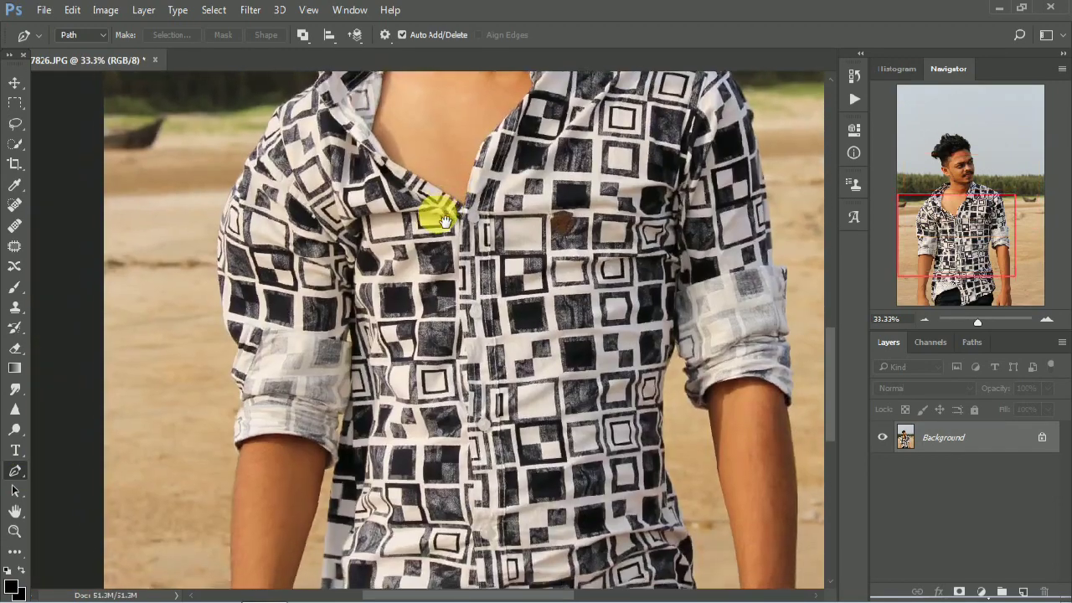
scroll(437, 214, "up", 1)
left_click_drag(383, 306, 478, 43)
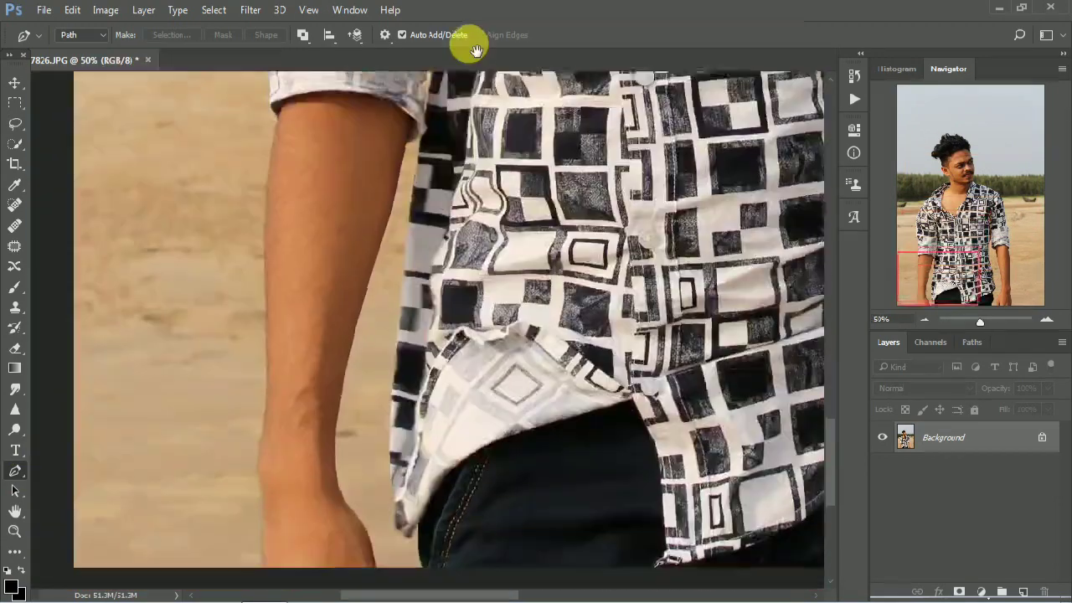
left_click(424, 568)
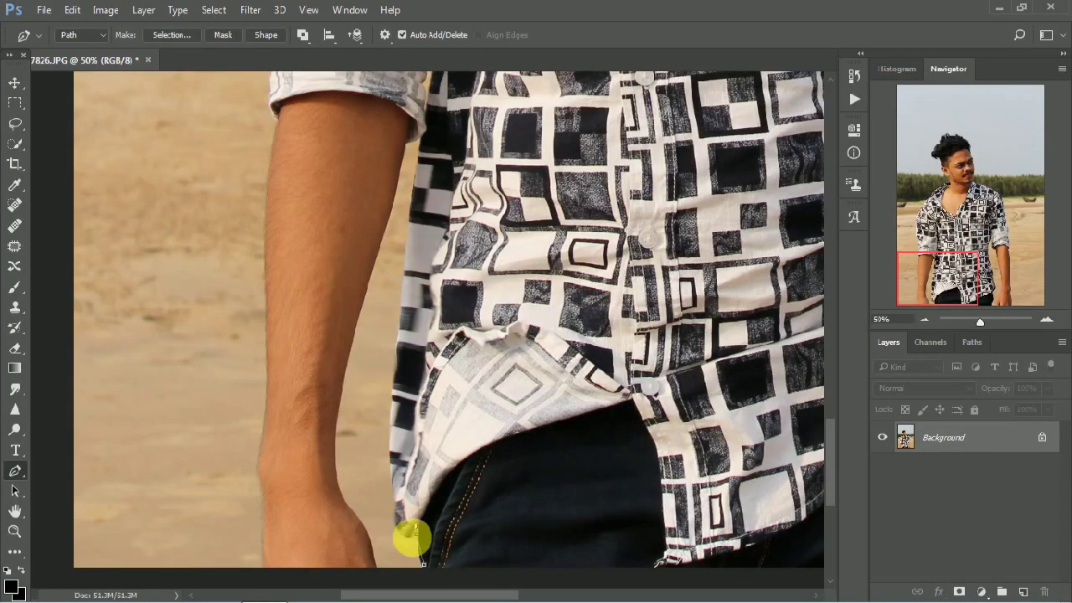
left_click(395, 513)
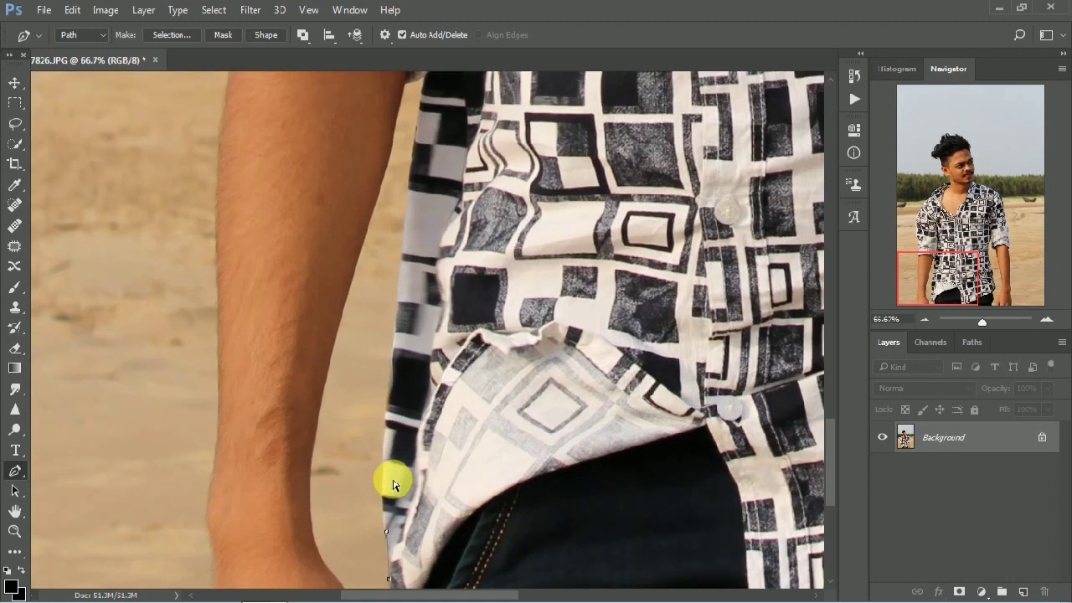
scroll(394, 482, "up", 2)
left_click_drag(383, 461, 444, 290)
- Trace the path up the shirt's side to where the arm meets the shirt
left_click(403, 242)
left_click(406, 167)
left_click(416, 112)
left_click_drag(416, 113, 416, 363)
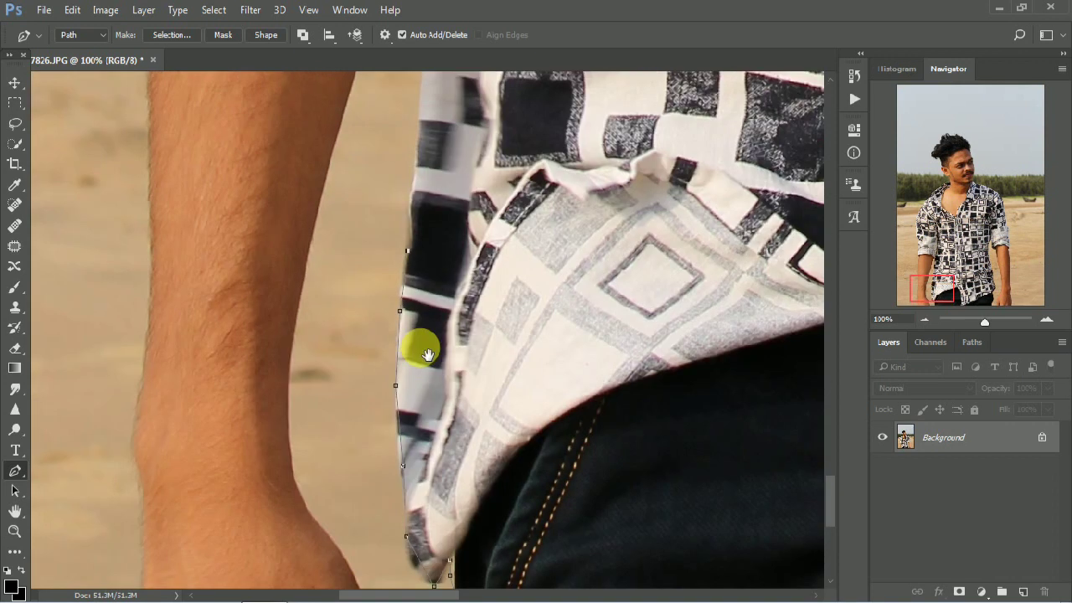
left_click(421, 348)
left_click(428, 293)
left_click(434, 207)
left_click_drag(469, 312, 481, 599)
left_click(458, 374)
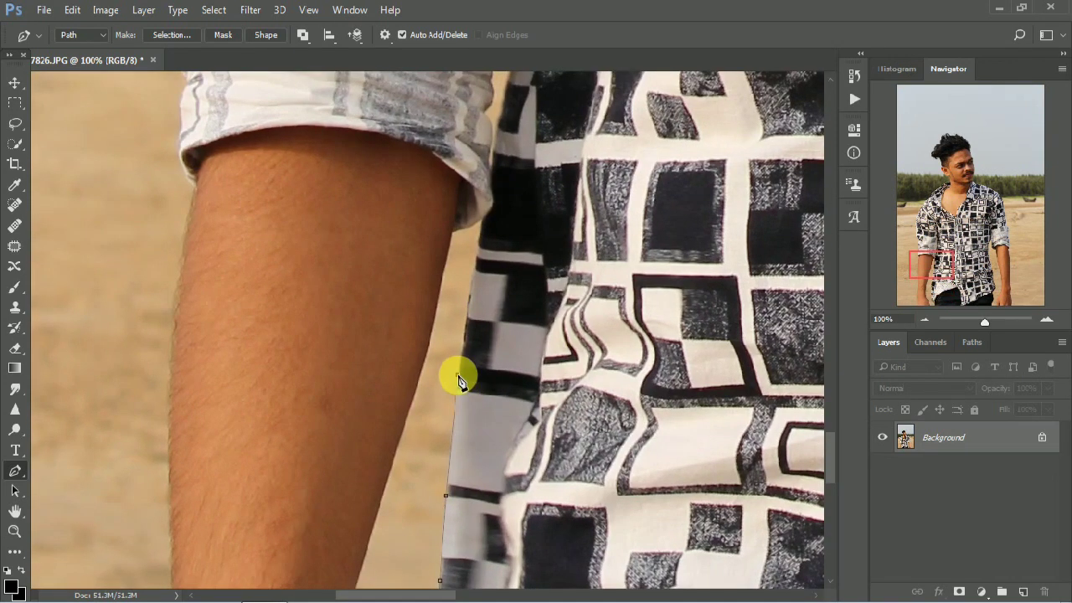
left_click(468, 283)
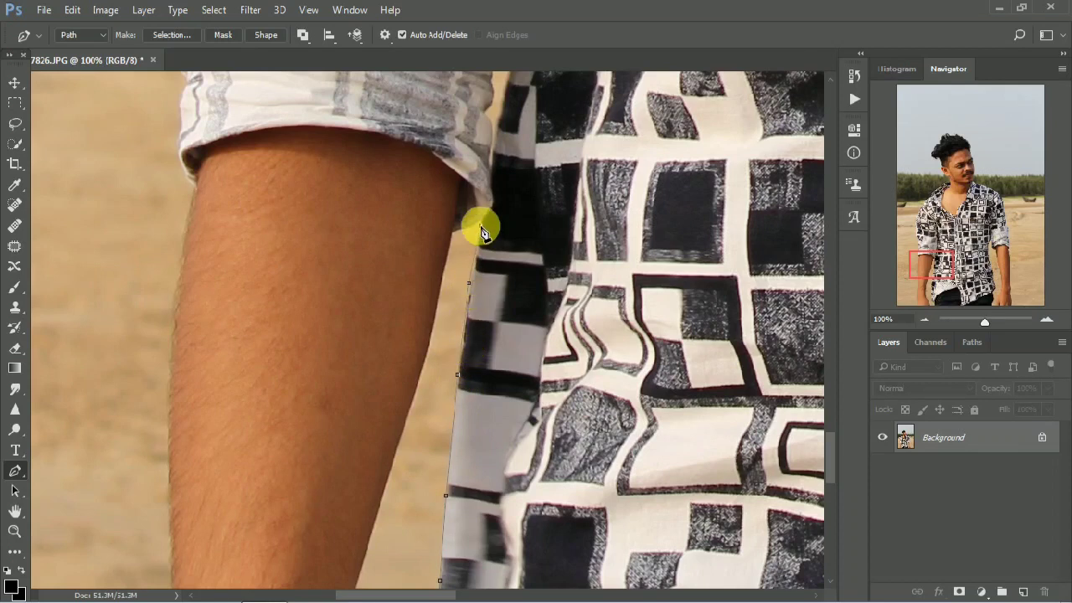
left_click(452, 232)
- Continue the path down the arm's inner edge and wrist to the photo's bottom
scroll(427, 284, "down", 3)
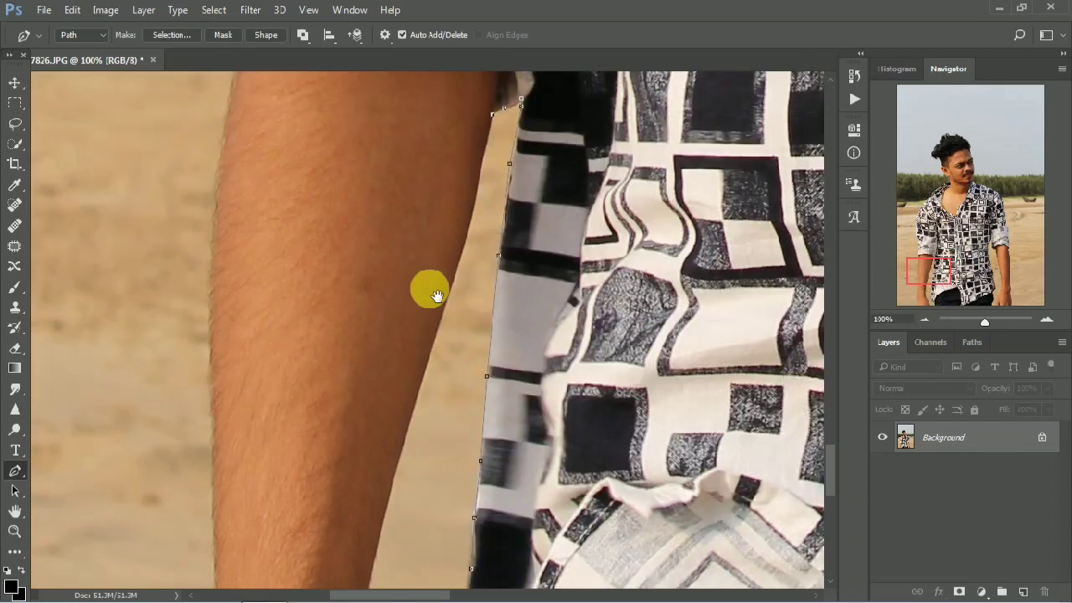
left_click(474, 201)
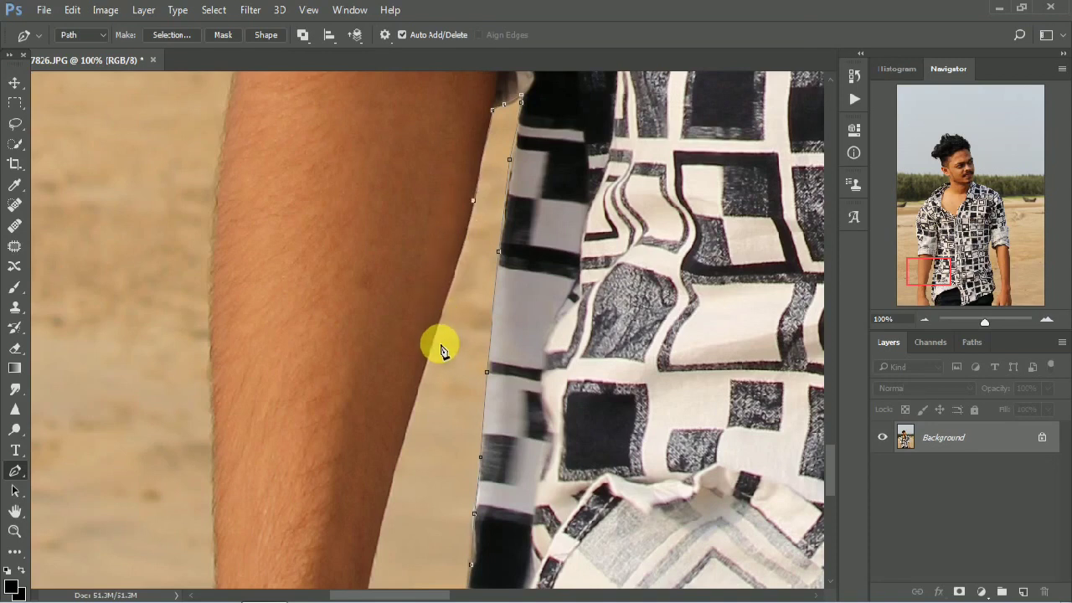
left_click_drag(426, 421, 514, 173)
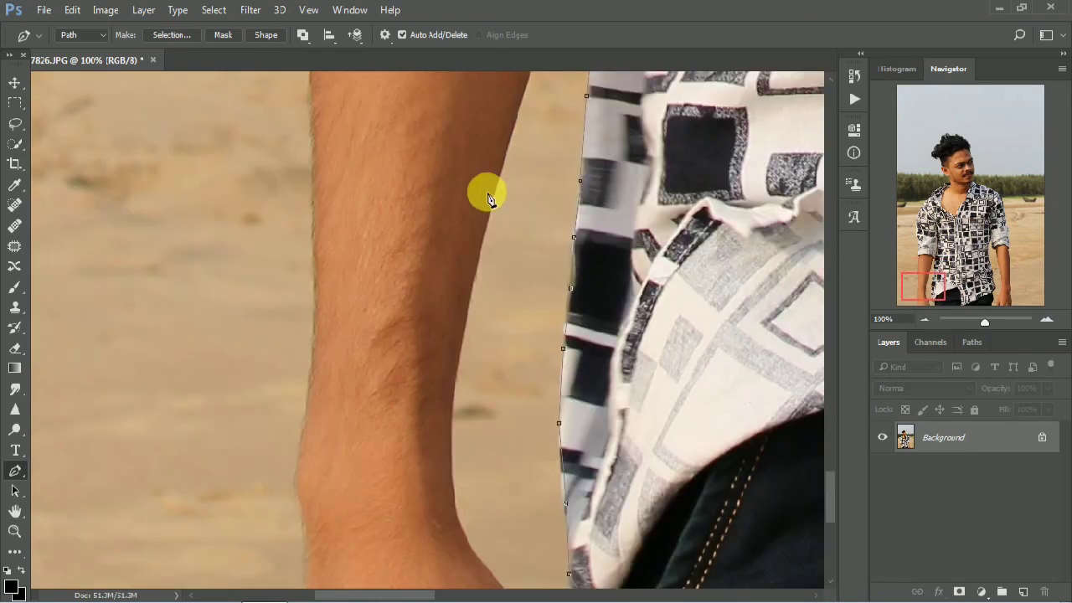
left_click_drag(471, 347, 491, 234)
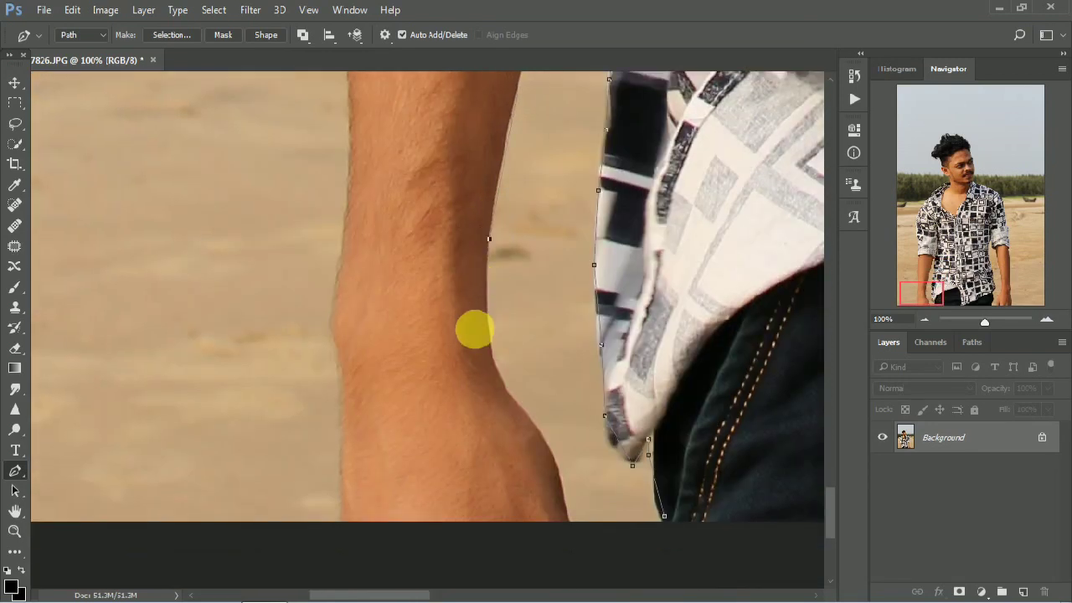
left_click_drag(474, 327, 497, 224)
left_click(502, 173)
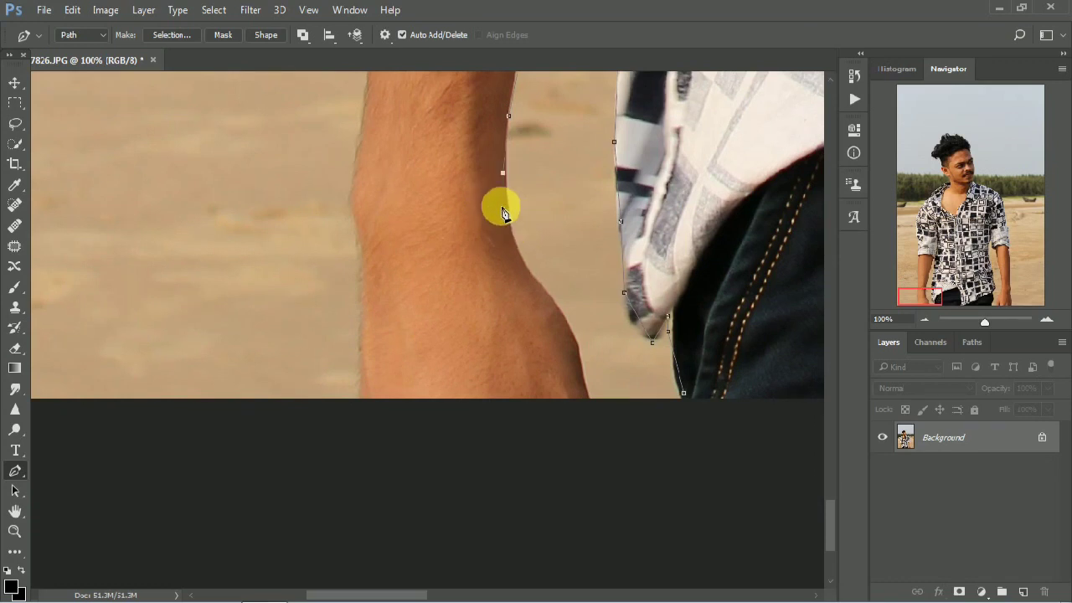
left_click(508, 205)
left_click(510, 237)
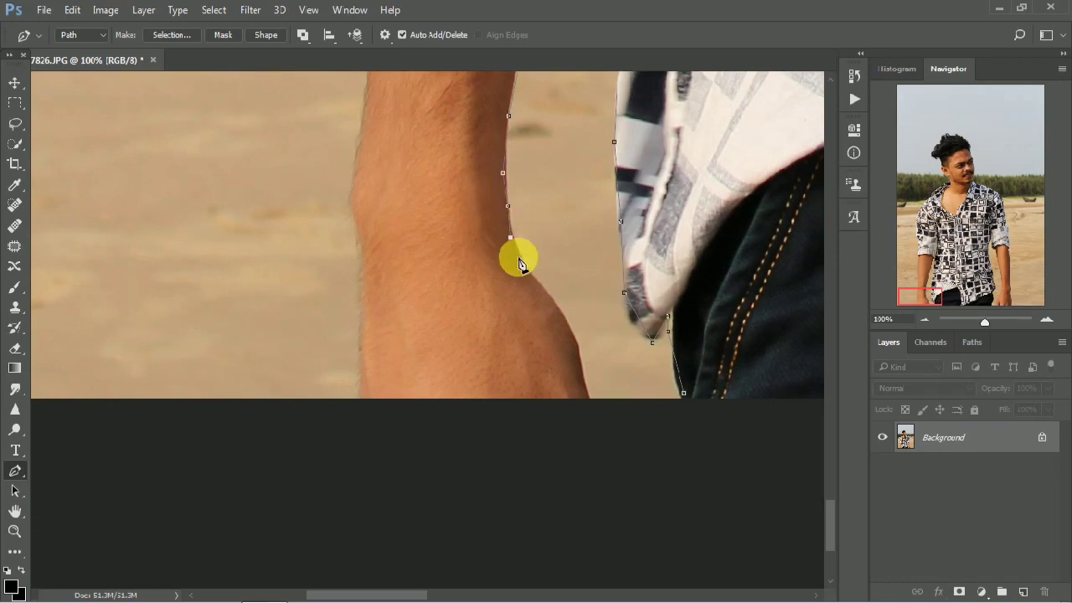
left_click(538, 283)
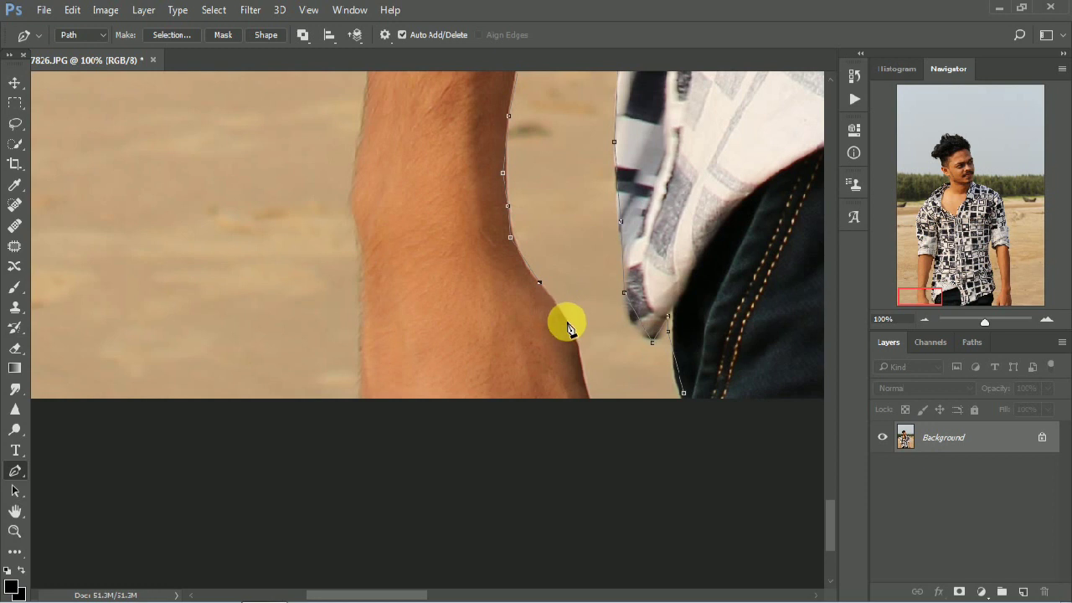
left_click(569, 327)
left_click(585, 381)
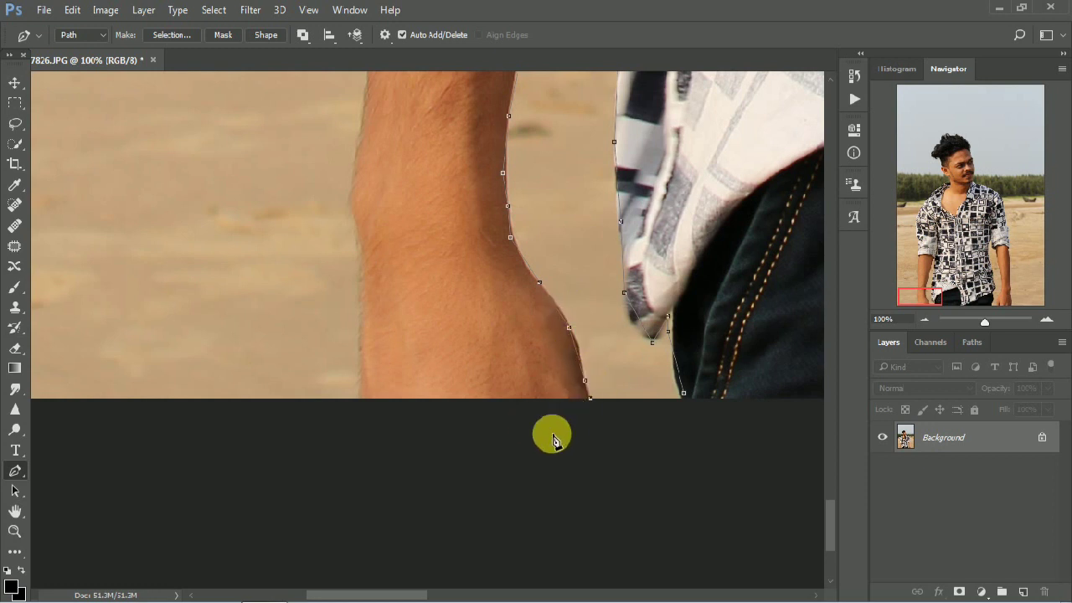
- Carry the path below the photo's bottom edge and start up the arm's outer edge
left_click_drag(453, 450, 519, 443)
left_click(518, 443)
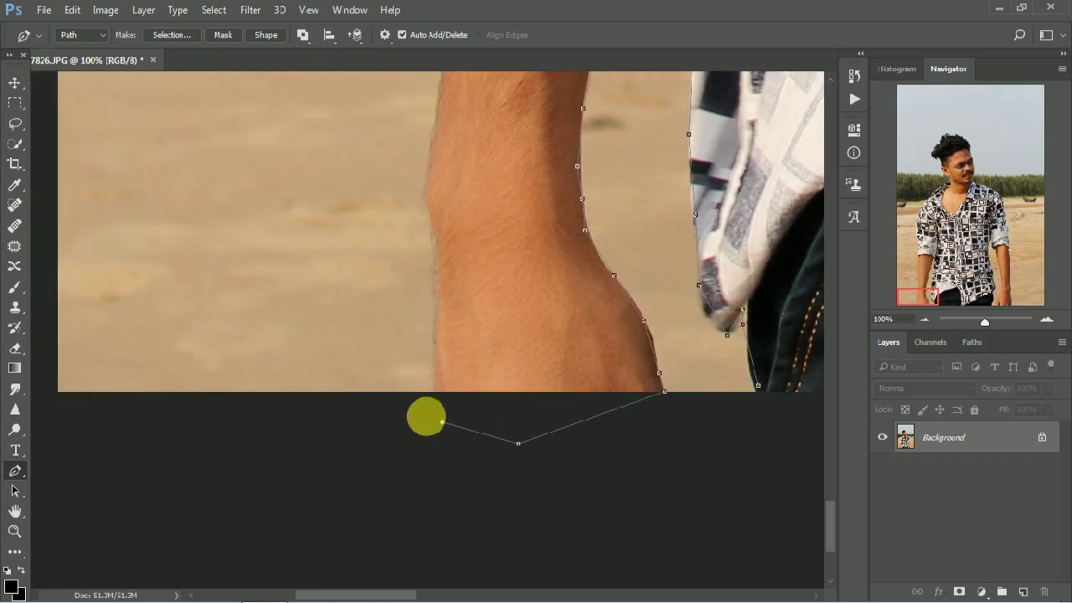
left_click(433, 392)
left_click(434, 262)
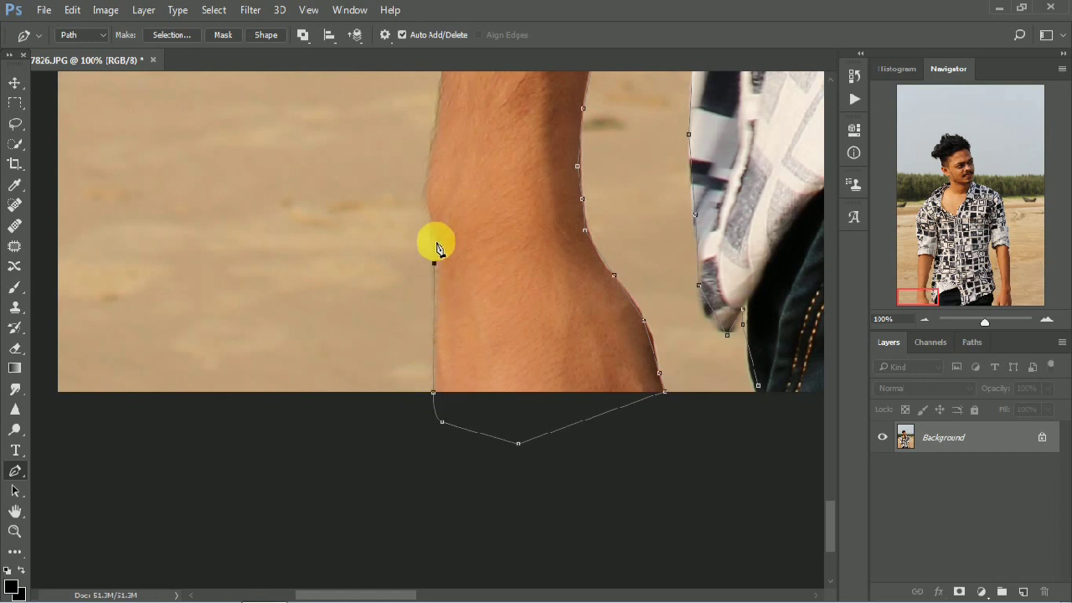
left_click_drag(438, 196, 513, 394)
- Trace the path up the arm's outer edge to where the arm meets the sleeve
left_click(510, 373)
left_click(522, 326)
left_click(521, 225)
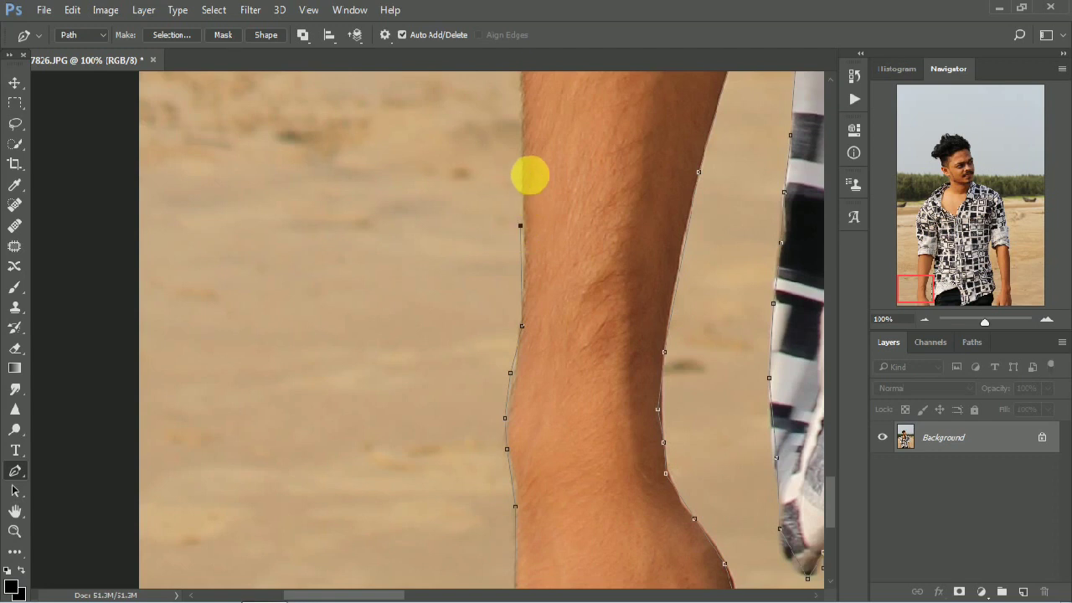
left_click_drag(529, 175, 519, 414)
left_click(515, 342)
left_click(513, 180)
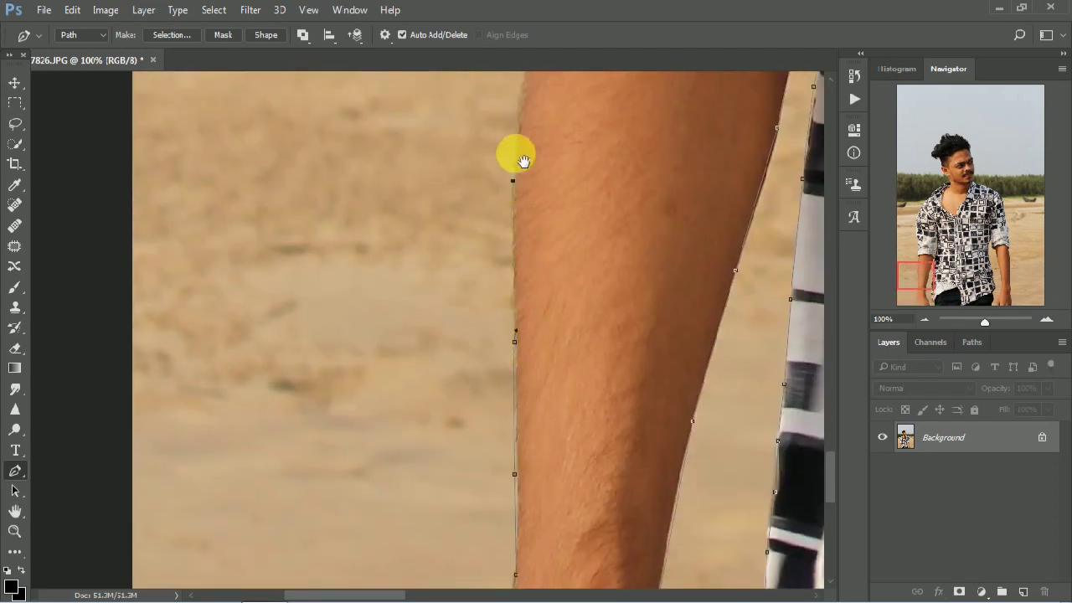
left_click_drag(524, 161, 508, 423)
left_click(510, 346)
left_click(526, 261)
left_click(514, 240)
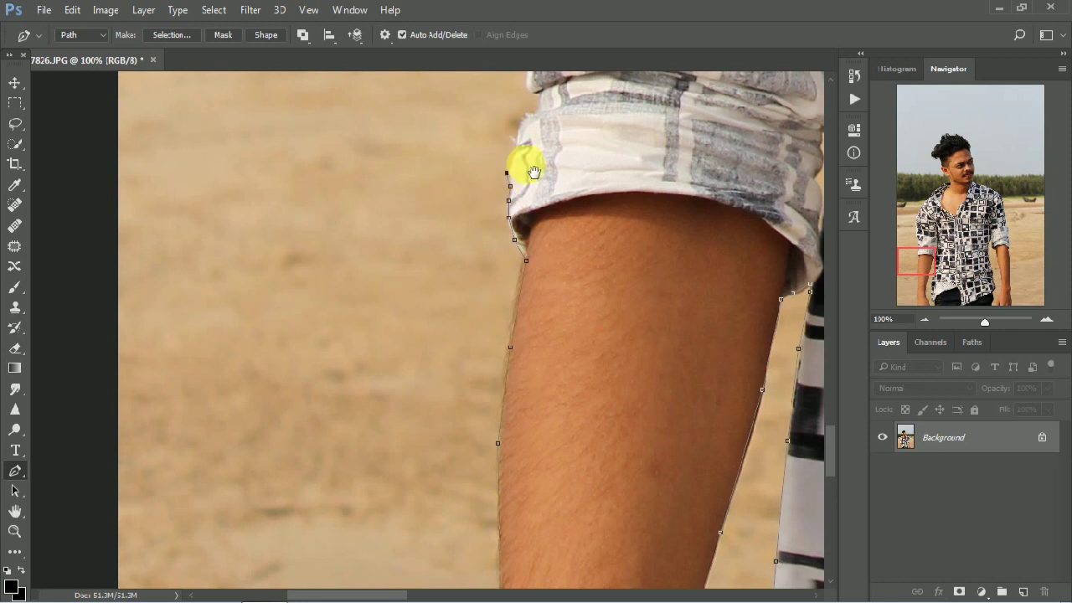
- Trace the path around the sleeve cuff and up the sleeve's outer edge
left_click_drag(534, 173, 519, 364)
left_click(511, 308)
left_click(522, 299)
left_click(526, 278)
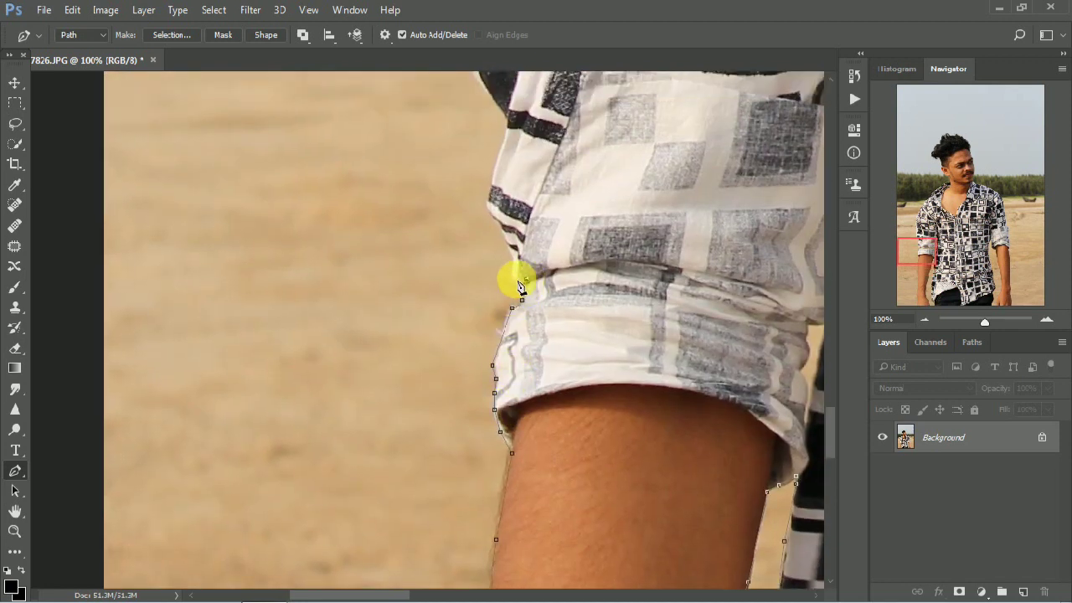
left_click(497, 228)
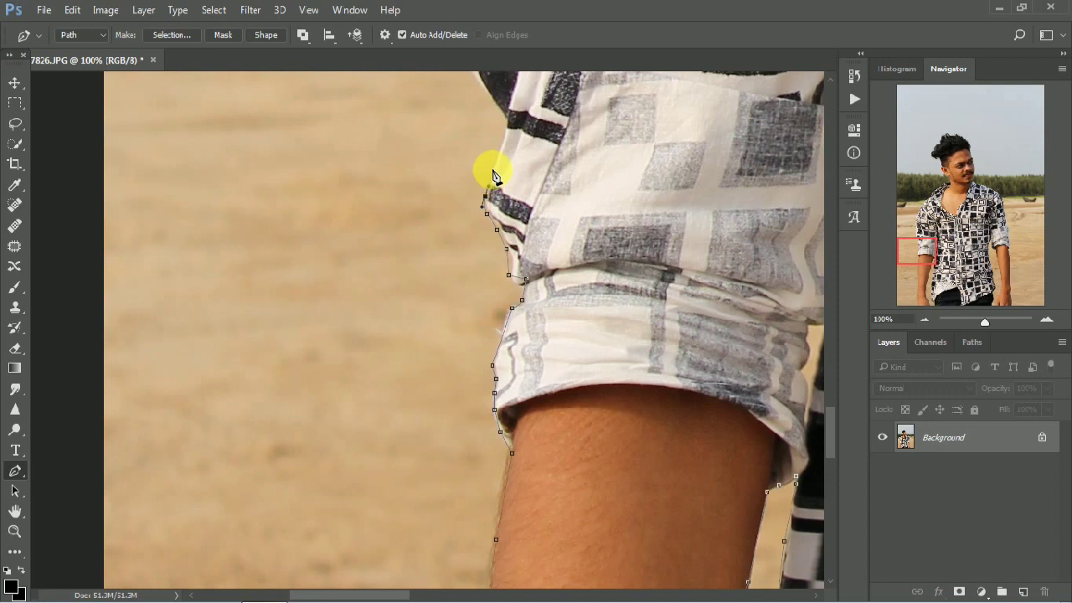
left_click_drag(493, 176, 495, 354)
left_click(495, 343)
left_click_drag(506, 288, 497, 273)
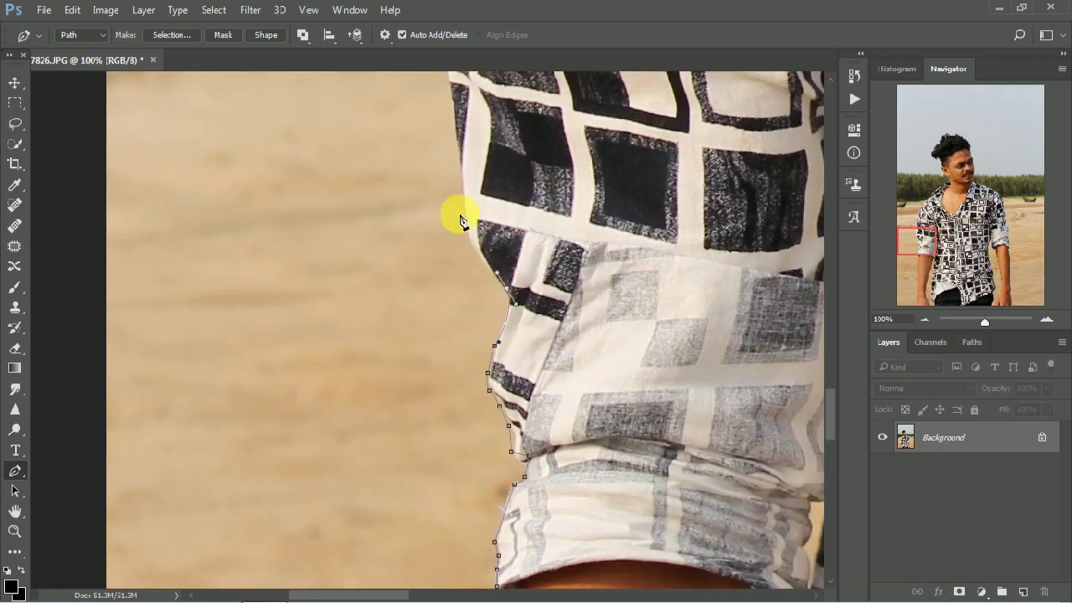
left_click(453, 173)
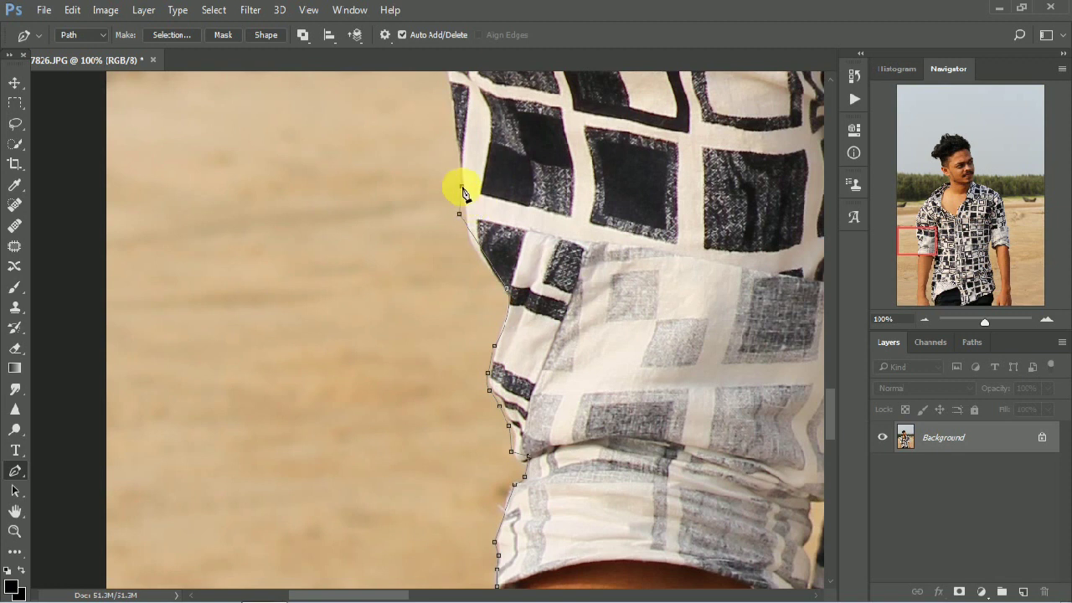
- Extend the path further up the upper sleeve and arm edge
left_click_drag(469, 194, 491, 285)
left_click(475, 210)
left_click_drag(474, 101, 490, 319)
left_click(482, 329)
left_click(494, 220)
left_click(514, 162)
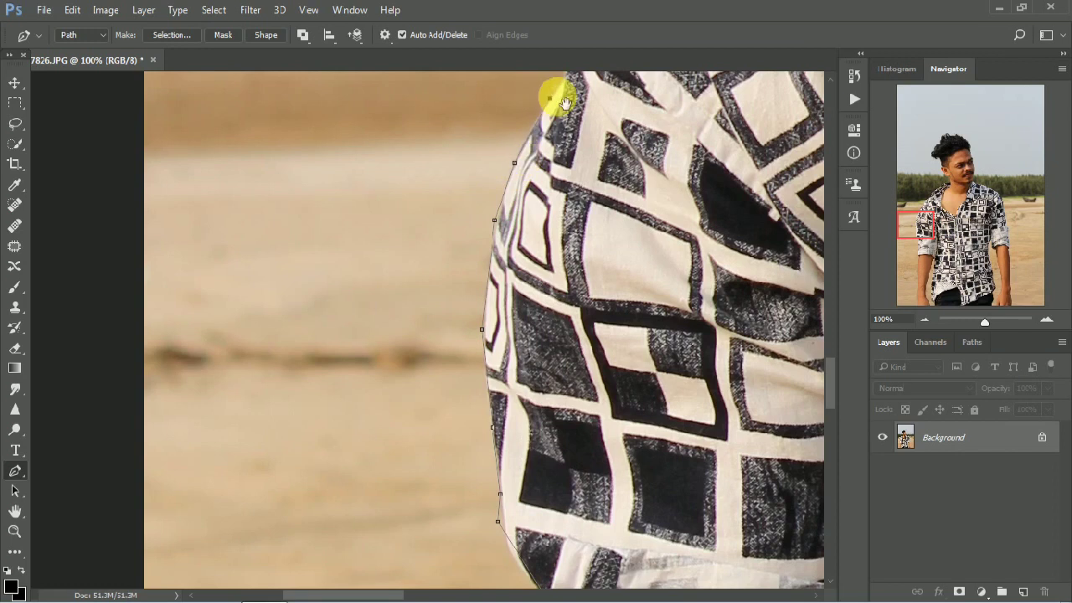
- Carry the path over the shoulder and up along the collar
left_click_drag(565, 102, 482, 390)
left_click(464, 387)
left_click(494, 320)
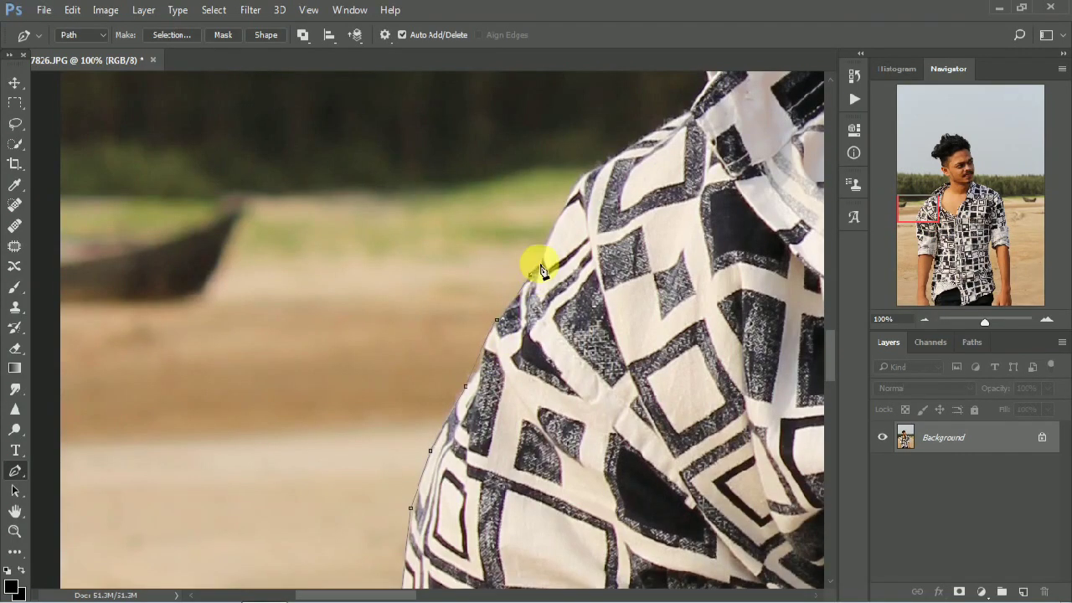
left_click(571, 186)
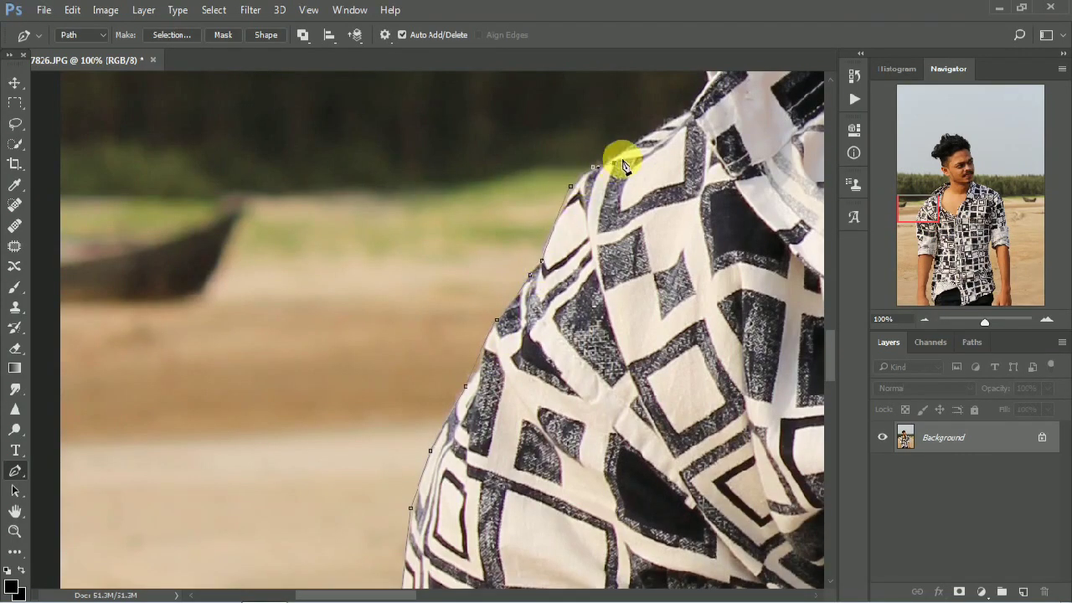
left_click(677, 117)
left_click_drag(677, 117, 520, 335)
left_click(550, 302)
left_click(553, 245)
left_click(605, 206)
- Extend the path from the collar top onto the neck, undoing a misplaced earlobe anchor
left_click(775, 95)
mouse_move(774, 94)
left_mouse_down()
mouse_move(447, 318)
mouse_move(478, 282)
left_mouse_up()
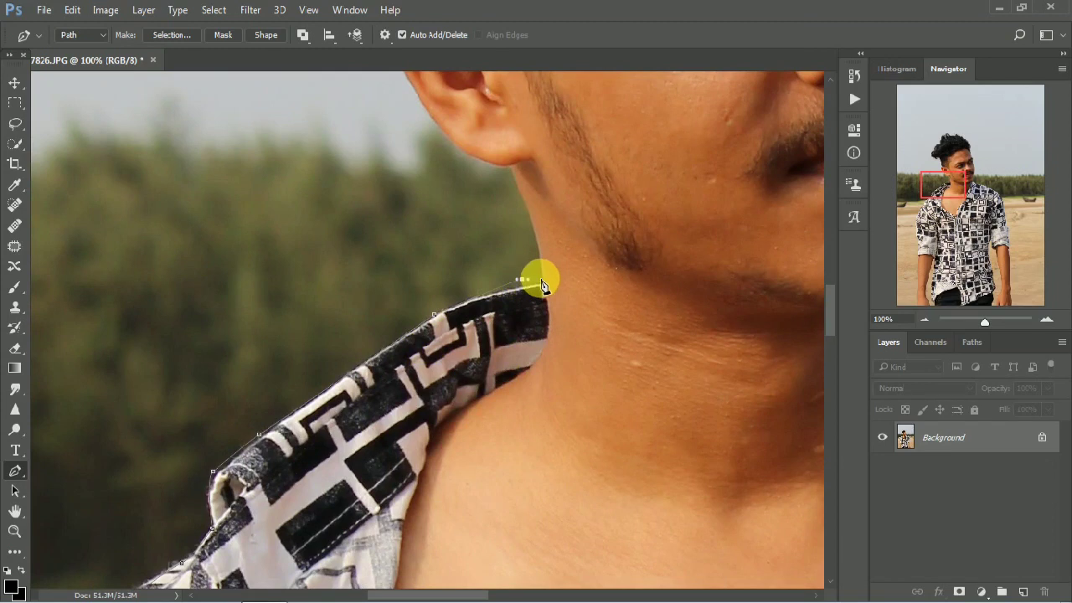
left_click(540, 277)
left_click(513, 170)
key("ctrl+z")
left_click(539, 246)
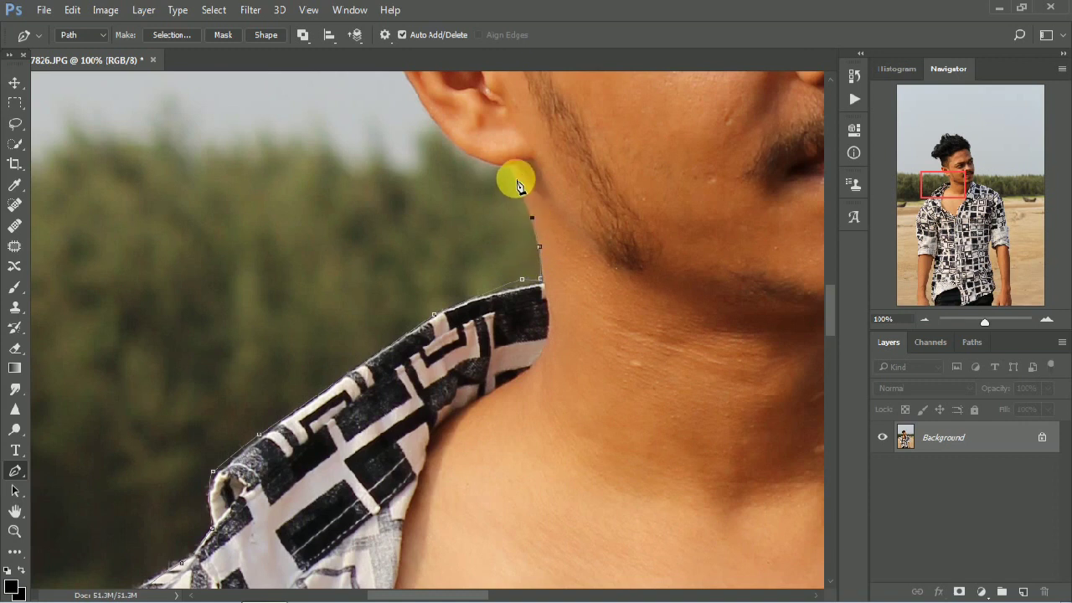
- Trace the path up the neck and around the earlobe and back of the ear
left_click_drag(509, 166, 586, 319)
left_click(561, 291)
left_click(539, 267)
left_click(516, 237)
left_click(496, 204)
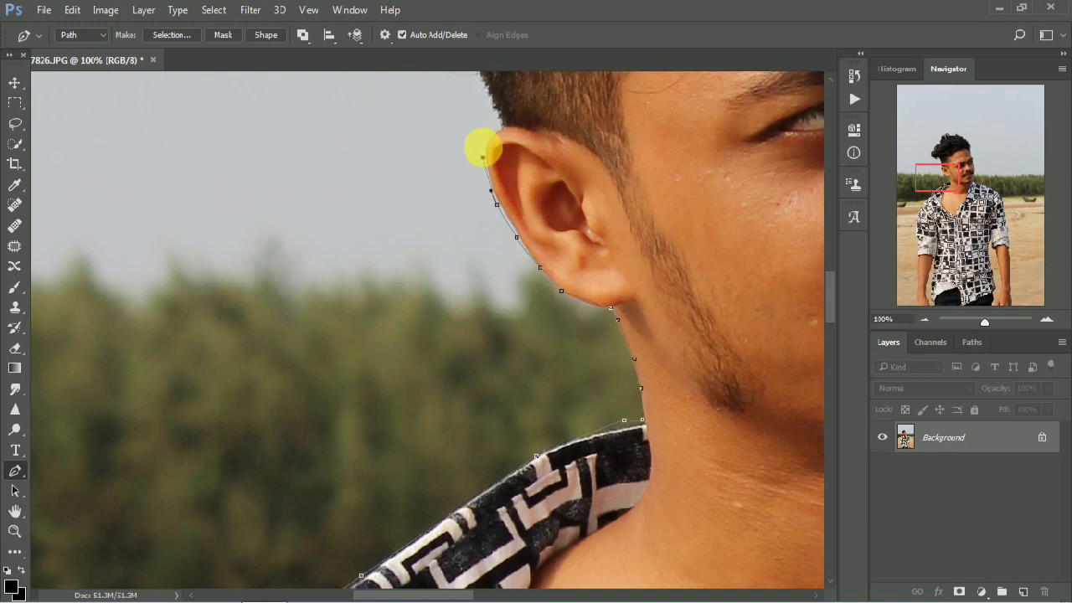
- Continue the path from above the ear along the hair edge and tips
left_click_drag(503, 134, 569, 391)
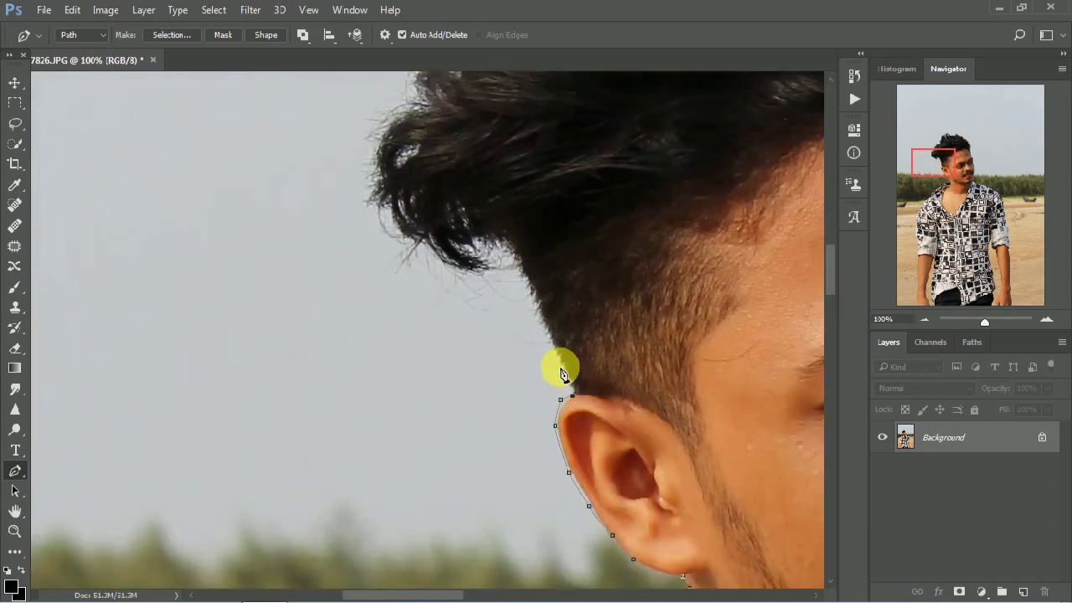
left_click(560, 365)
left_click(534, 319)
left_click(522, 298)
left_click(483, 279)
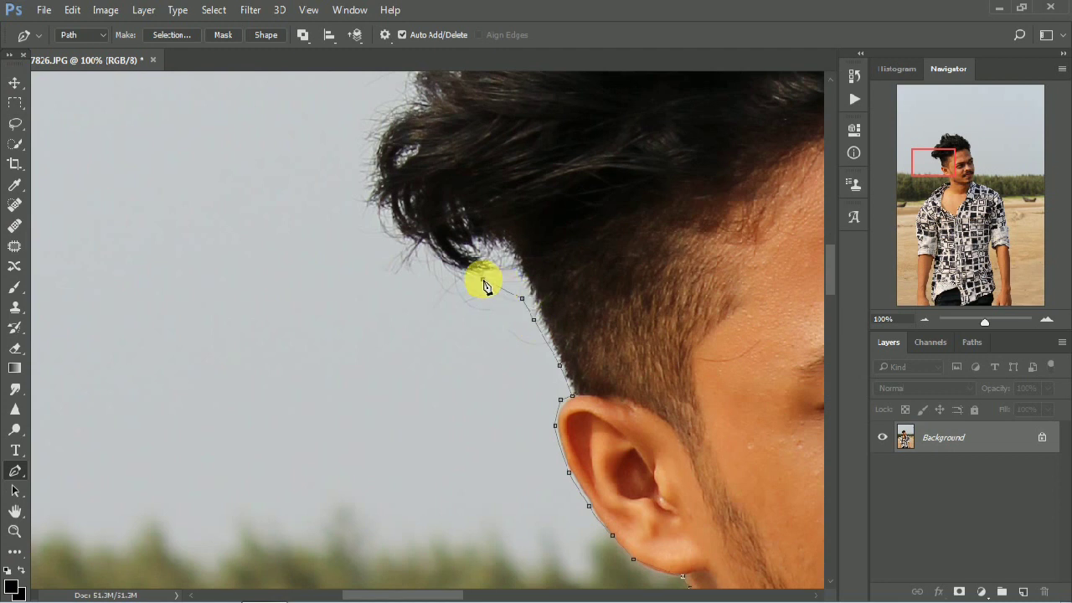
left_click(412, 272)
left_click(375, 253)
left_click(354, 213)
left_click(342, 166)
- Climb the hair outline with anchors up to near the top of the head
mouse_move(336, 168)
left_mouse_down()
mouse_move(243, 409)
mouse_move(247, 434)
left_mouse_up()
left_click(255, 433)
left_click(274, 378)
left_click(306, 335)
left_click(328, 295)
left_click(372, 249)
left_click(405, 235)
left_click(416, 167)
left_click(440, 127)
- Trace the path across the top of the hair and down its far side
left_click_drag(455, 137, 325, 324)
left_click(345, 267)
left_click(408, 237)
left_click(472, 231)
left_click(535, 254)
left_click_drag(558, 296, 305, 242)
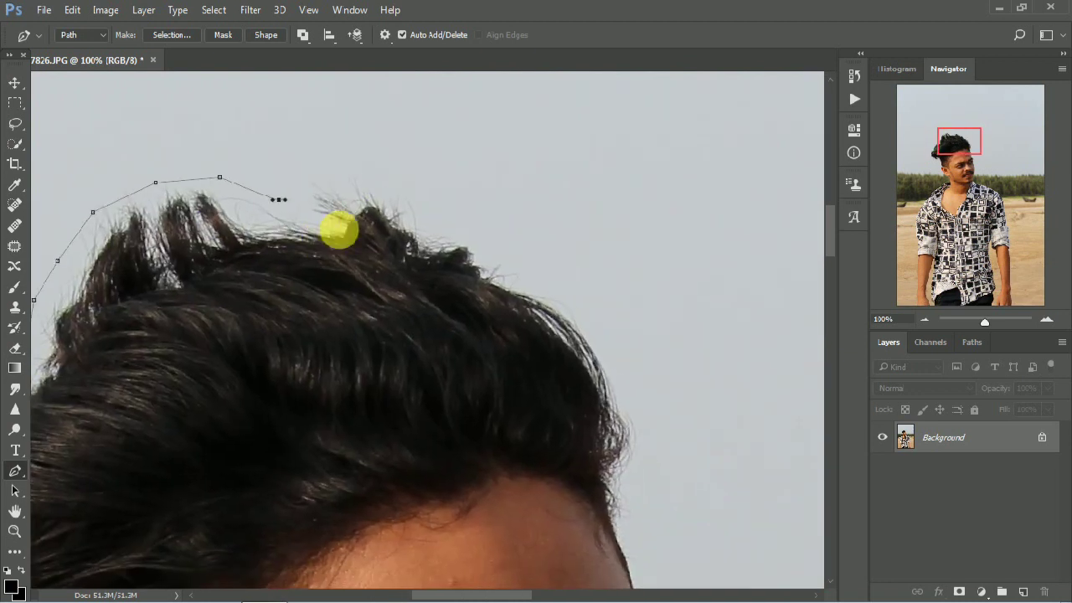
left_click(390, 185)
left_click(452, 220)
left_click(528, 255)
left_click(563, 276)
left_click(596, 310)
left_click(654, 378)
- Bring the path down the side of the head past the temple, forehead and eyebrow to the cheek
left_click_drag(650, 467, 569, 216)
left_click(557, 211)
left_click(545, 257)
left_click(545, 301)
left_click(550, 347)
mouse_move(622, 407)
left_mouse_down()
mouse_move(545, 232)
mouse_move(483, 205)
left_mouse_up()
left_click(479, 198)
left_click(499, 227)
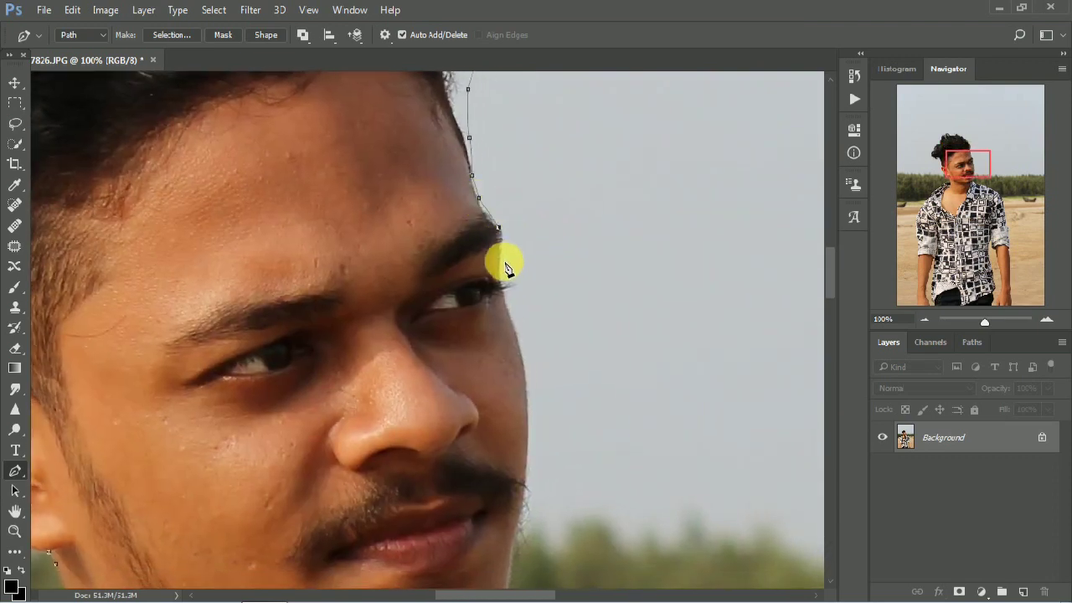
left_click(510, 311)
left_click(520, 348)
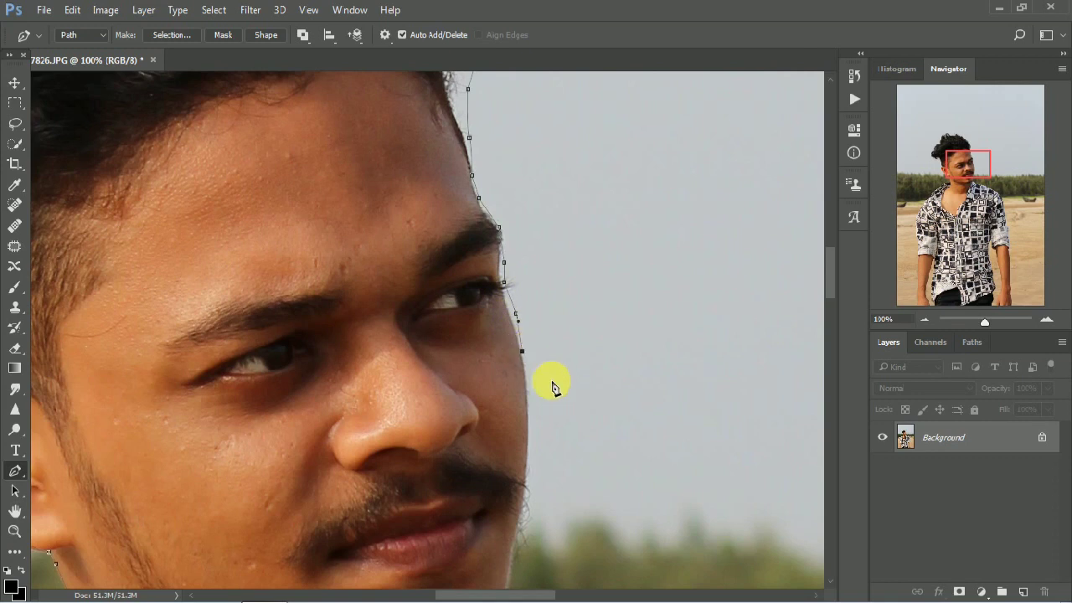
- At 200% zoom, redo the cheek anchors down the face edge from below the eyebrow
key("ctrl+plus")
key("ctrl+alt+z")
key("ctrl+alt+z")
key("ctrl+alt+z")
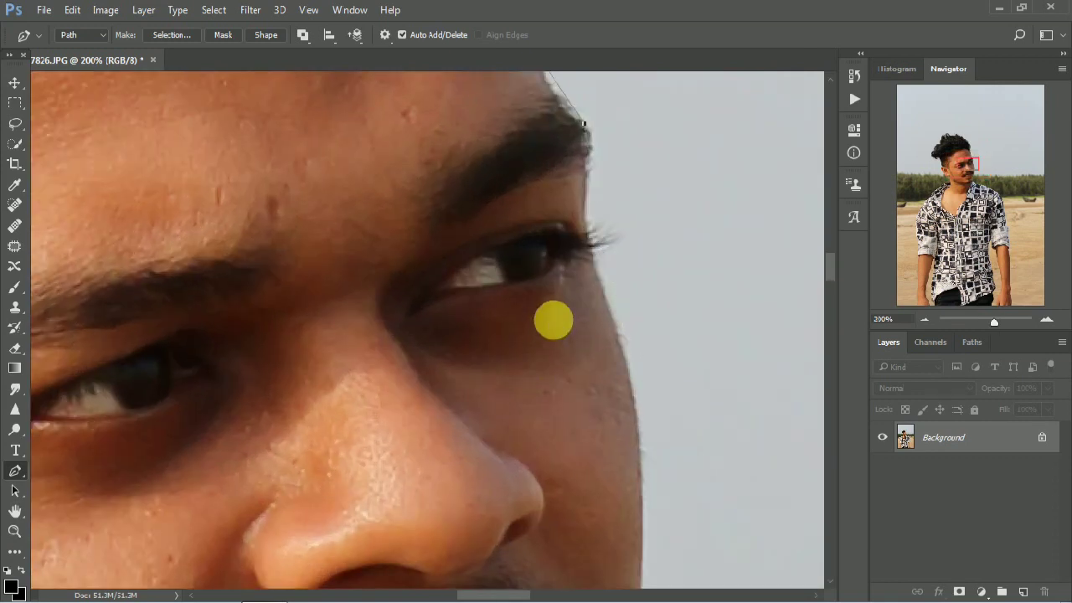
left_click(589, 159)
left_click(597, 253)
scroll(578, 234, "down", 3)
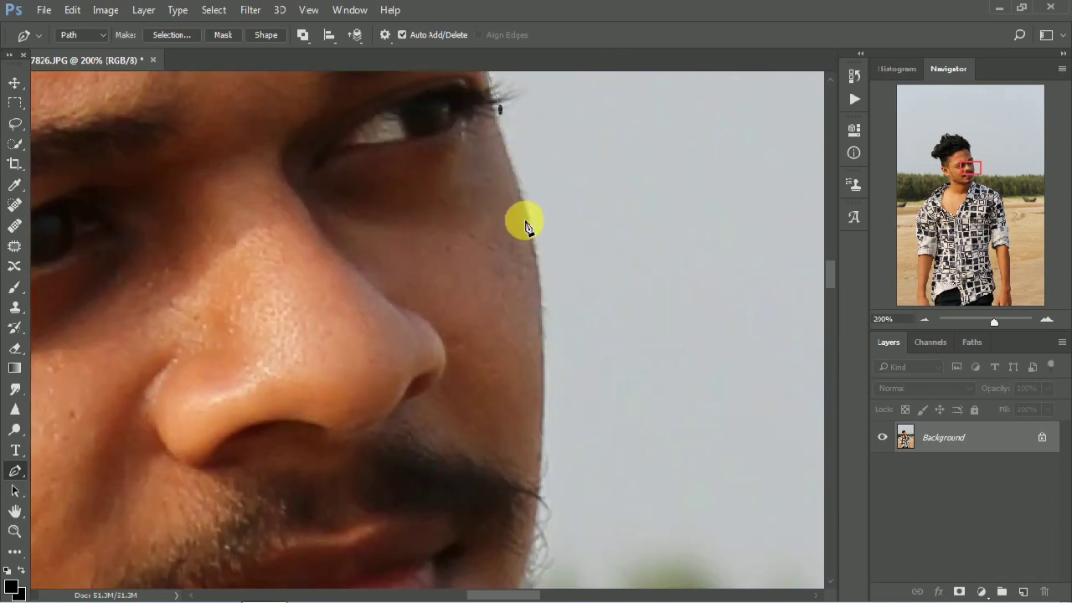
left_click(509, 134)
key("ctrl+z")
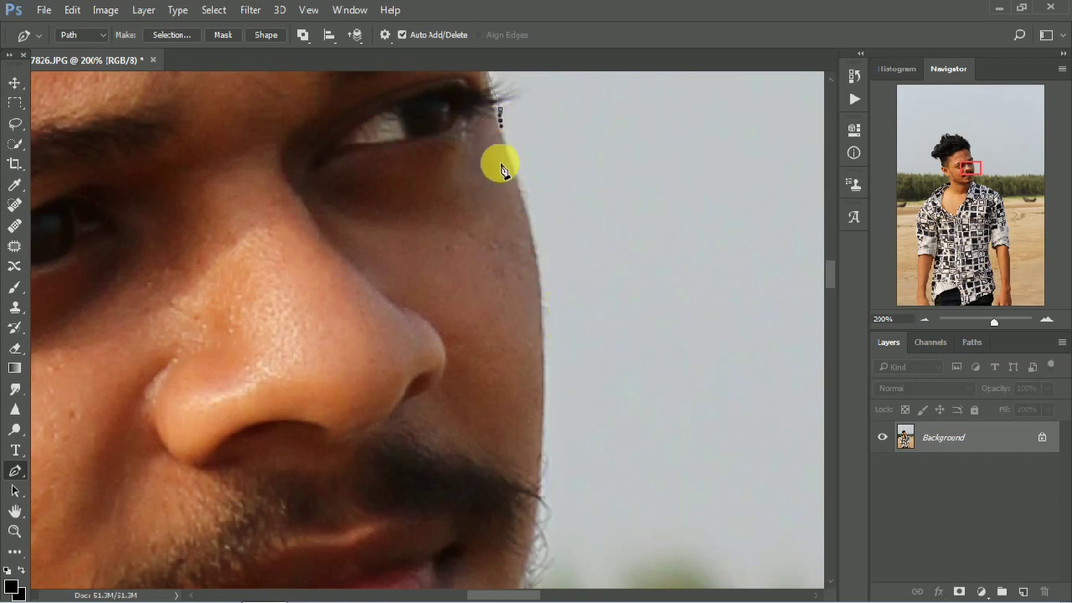
left_click(522, 186)
- Trace Pen anchors down the cheek and along the jaw edge
left_click(545, 301)
left_click_drag(545, 355, 546, 367)
left_click_drag(560, 495, 603, 280)
left_click(585, 247)
left_click(576, 308)
left_click(560, 385)
left_click(550, 434)
left_click(543, 483)
- Continue the path around the chin and along the shirt collar
left_click_drag(560, 506, 602, 259)
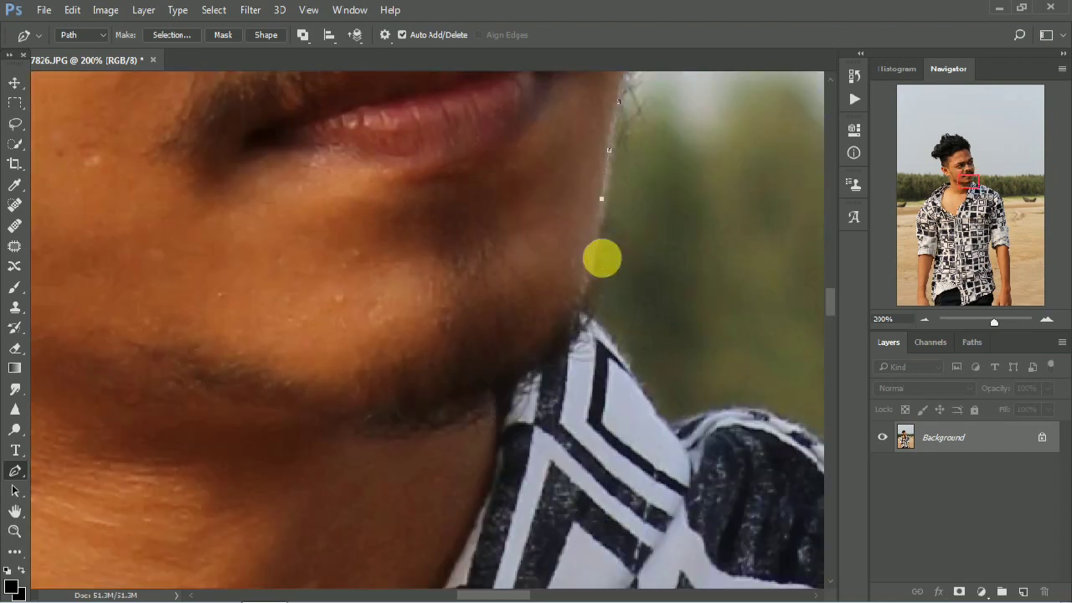
left_click(602, 258)
left_click(602, 303)
left_click(593, 323)
left_click(619, 358)
left_click(671, 429)
- Add anchors curving over the shirt shoulder fold and along its edge
left_click_drag(660, 466, 402, 495)
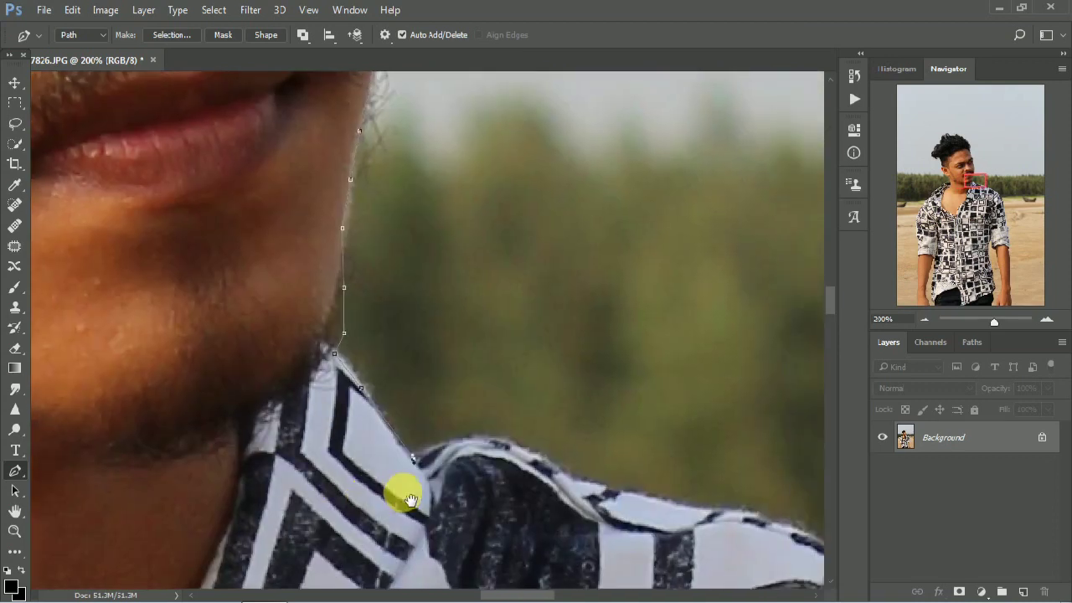
left_click(458, 438)
left_click_drag(499, 433, 506, 444)
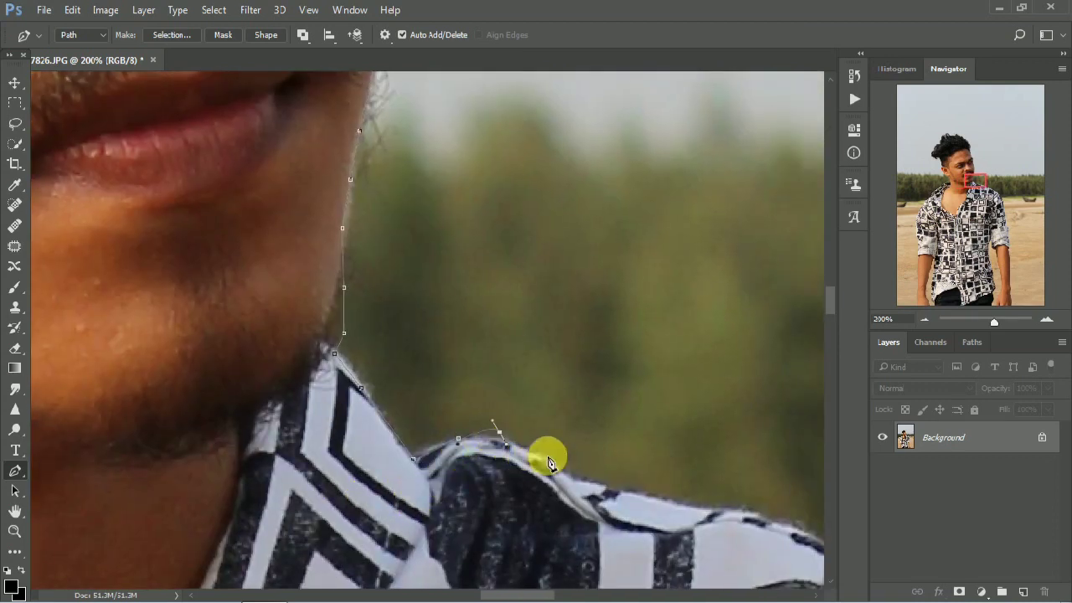
left_click(534, 443)
left_click(553, 460)
left_click(584, 478)
left_click(630, 495)
- Extend the path further along the far shoulder
left_click_drag(490, 462, 352, 414)
left_click(357, 397)
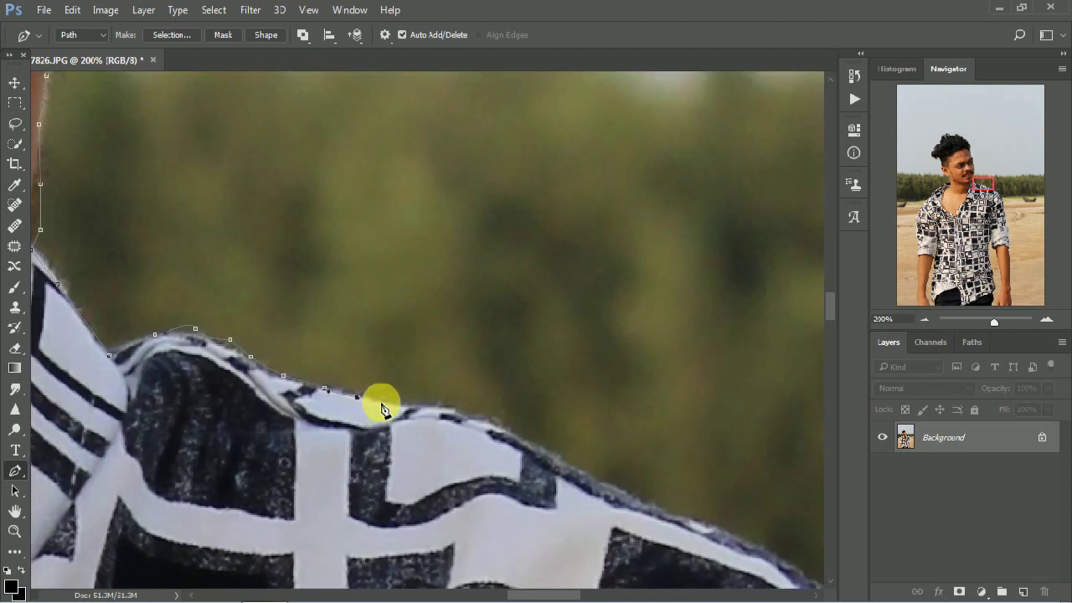
left_click(509, 426)
left_click_drag(581, 488, 437, 403)
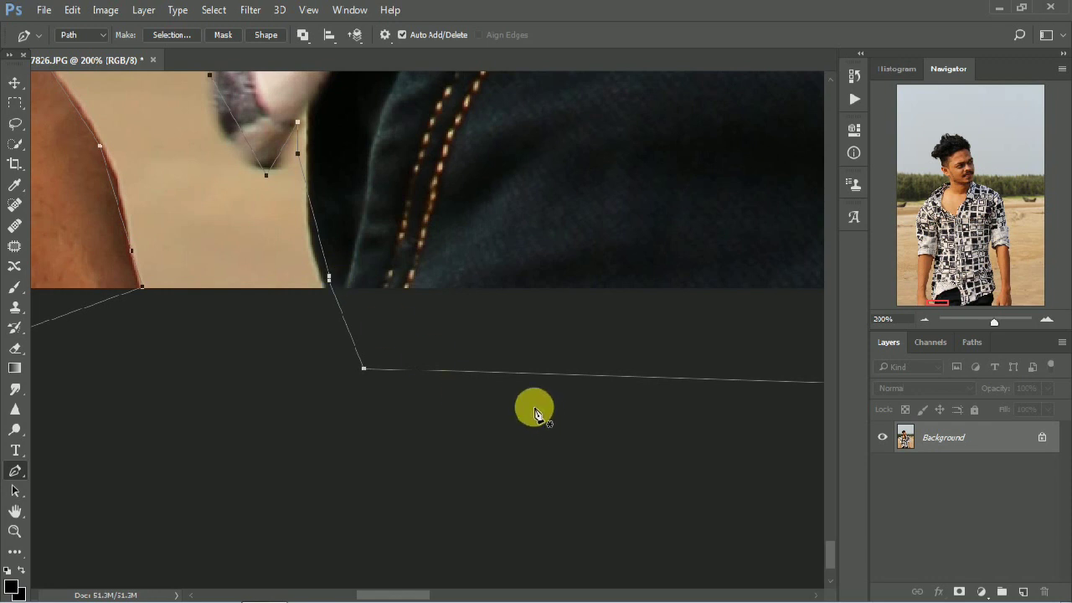
- Zoom out to see the whole traced outline
scroll(448, 199, "down", 1)
scroll(448, 199, "down", 2)
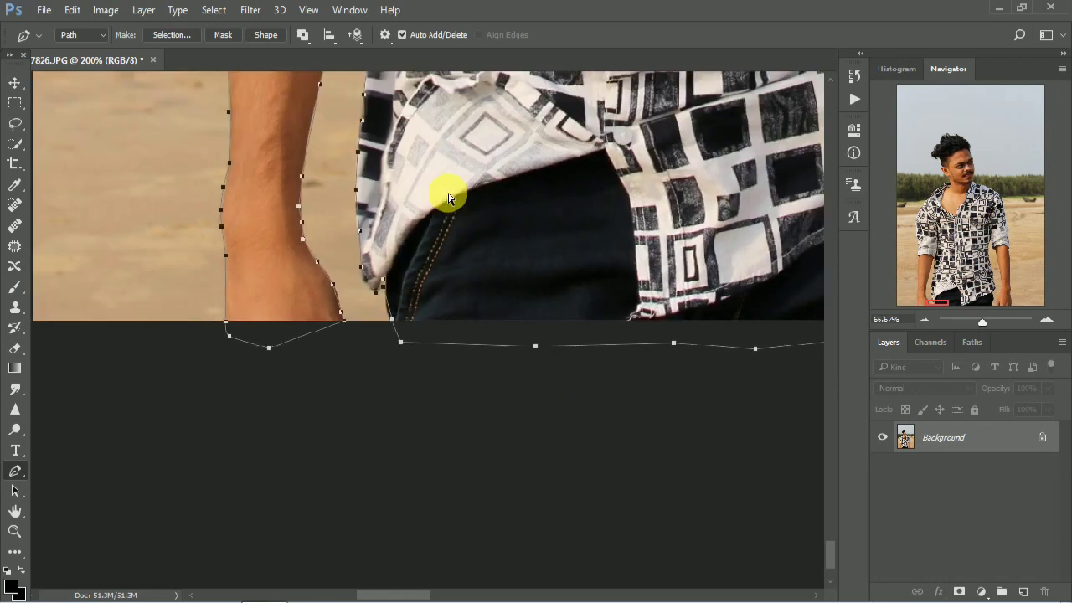
scroll(448, 199, "down", 2)
scroll(448, 198, "down", 2)
scroll(448, 198, "down", 1)
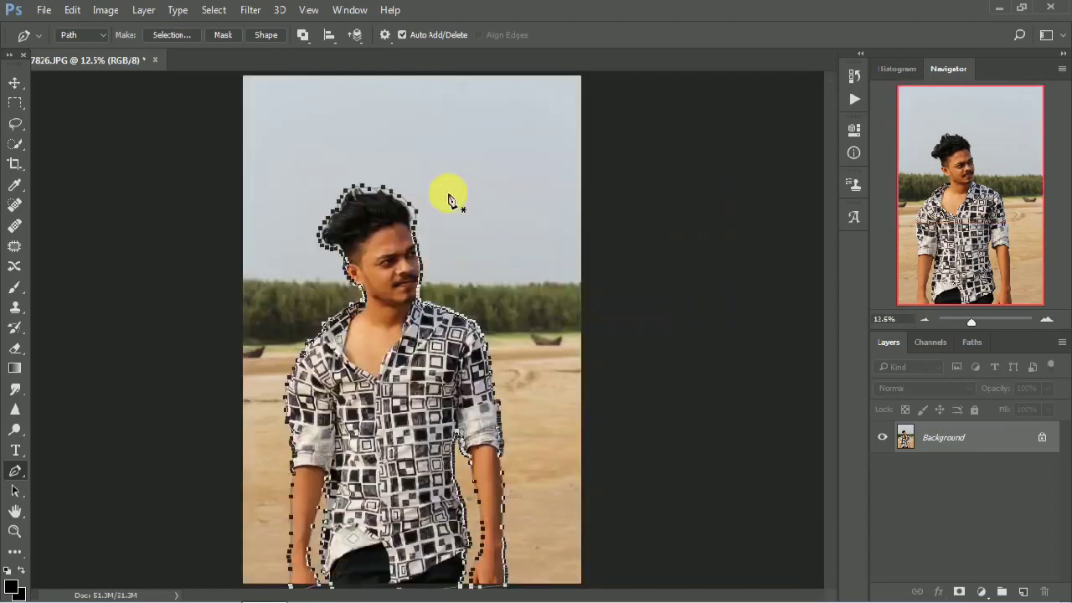
- Make a new selection from the path with a 0-pixel feather radius, then check it zoomed
right_click(394, 381)
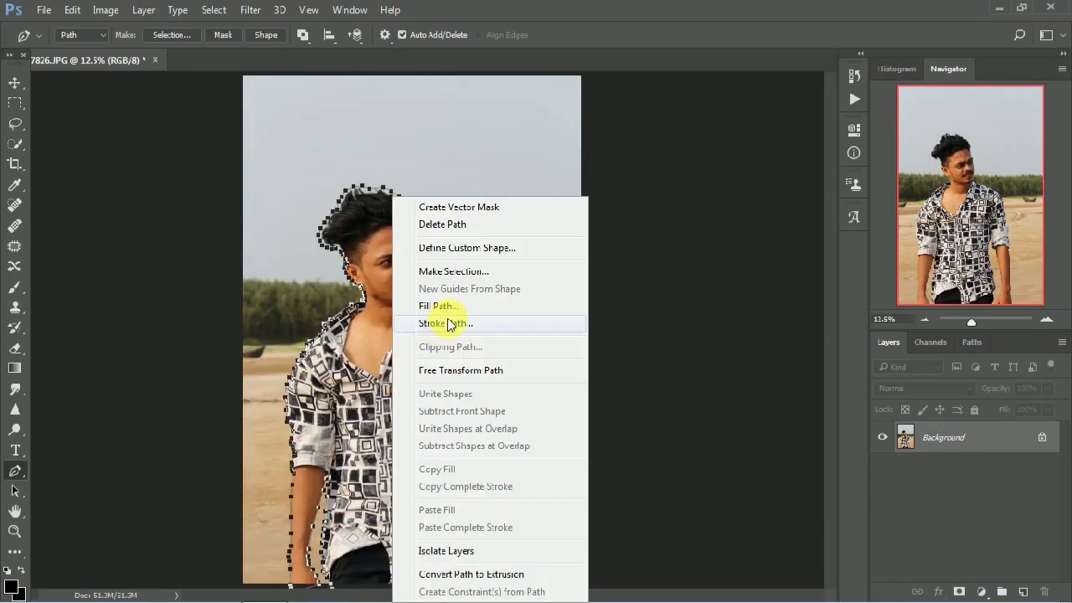
left_click(446, 278)
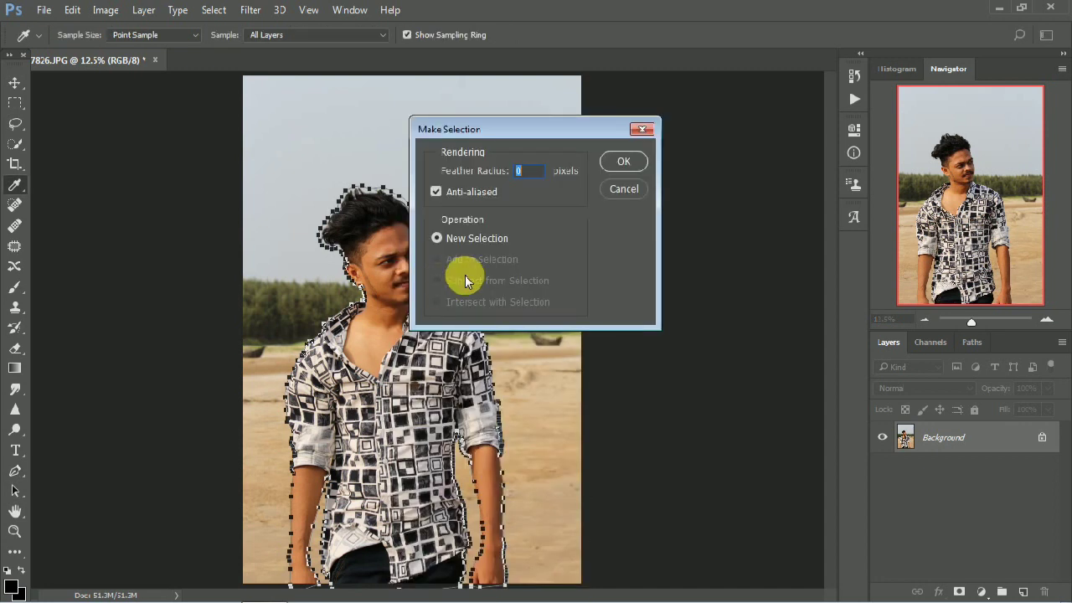
left_click(620, 165)
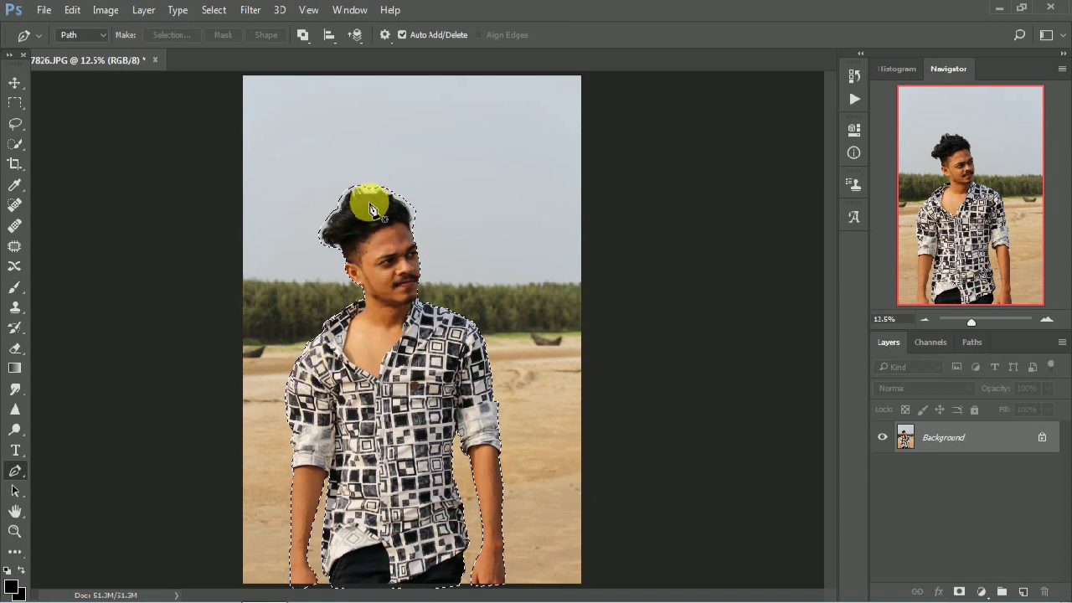
key("ctrl+plus")
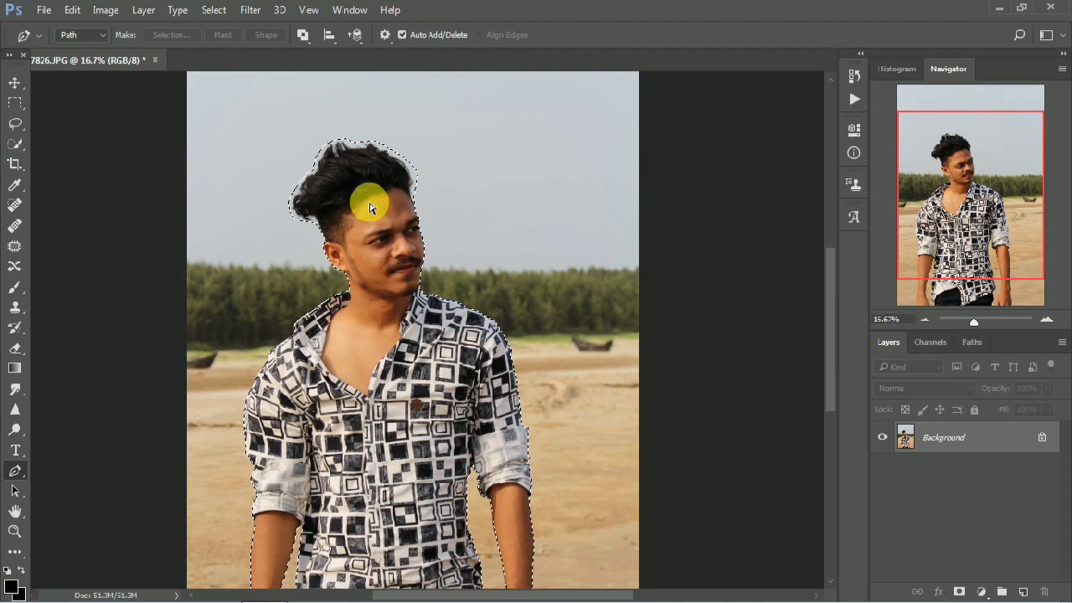
key("ctrl+minus")
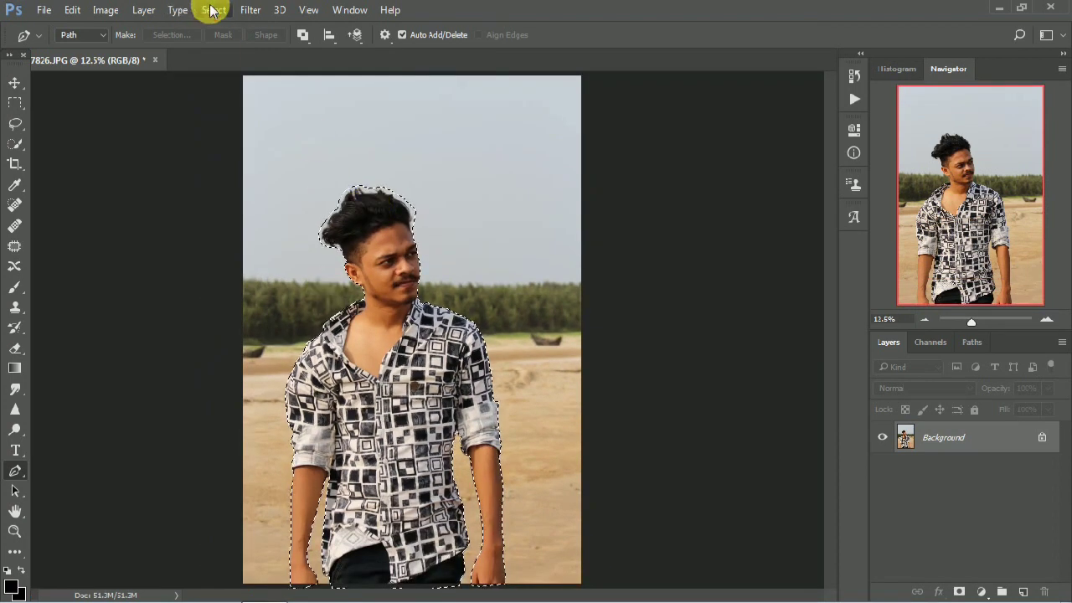
- Open Select and Mask (Refine Edge) on the man's selection in red Overlay view
left_click(211, 10)
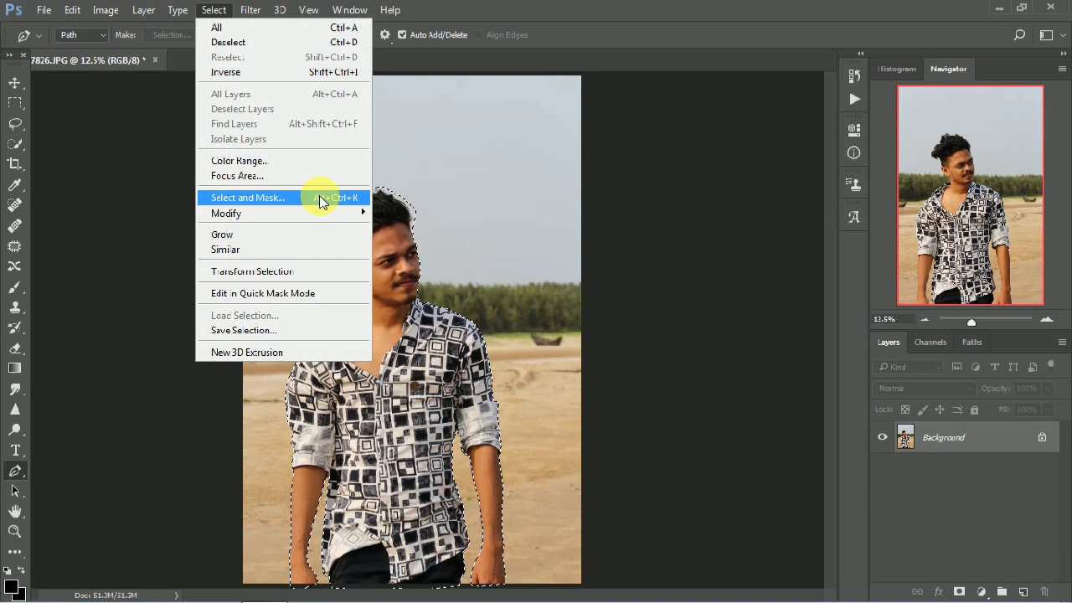
left_click(321, 202)
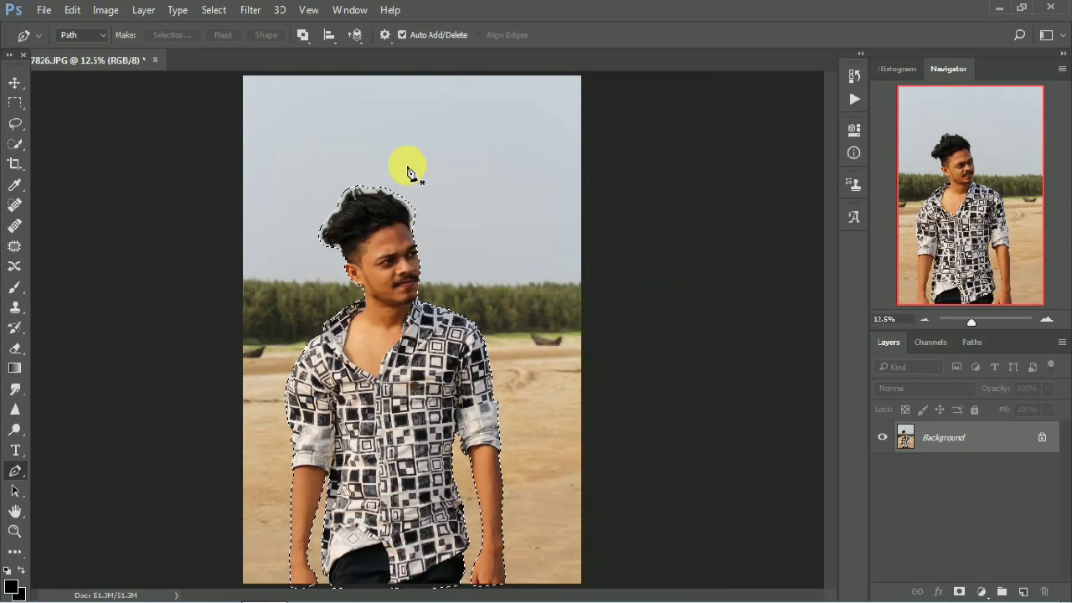
left_click(214, 9)
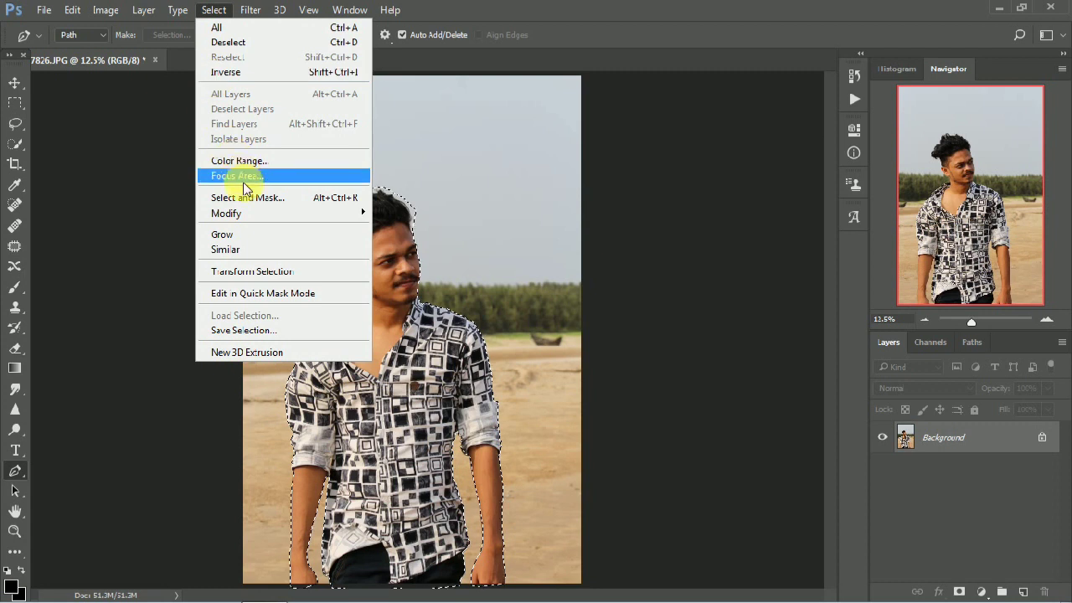
left_click(280, 206, "shift")
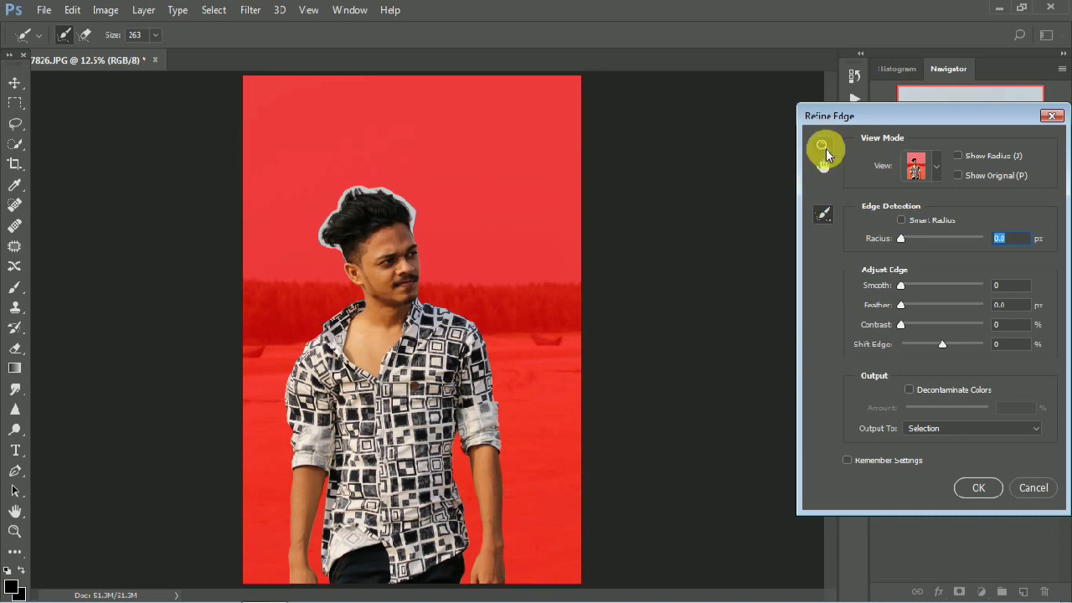
- Magnify the man's head with the Zoom tool and switch to the Refine Radius Tool
left_click(823, 146)
left_click(375, 232)
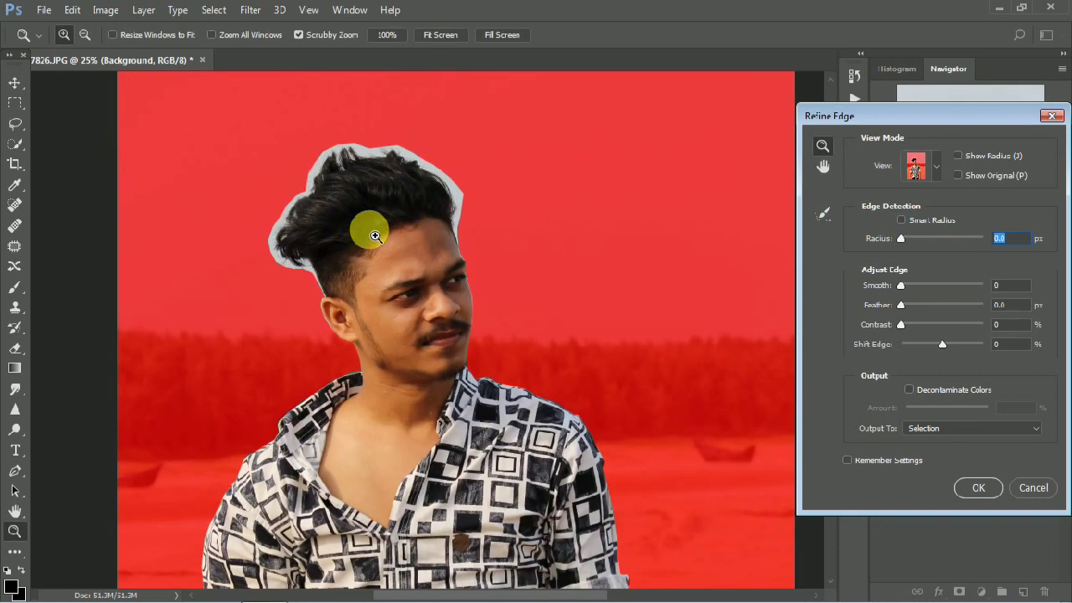
left_click(375, 236)
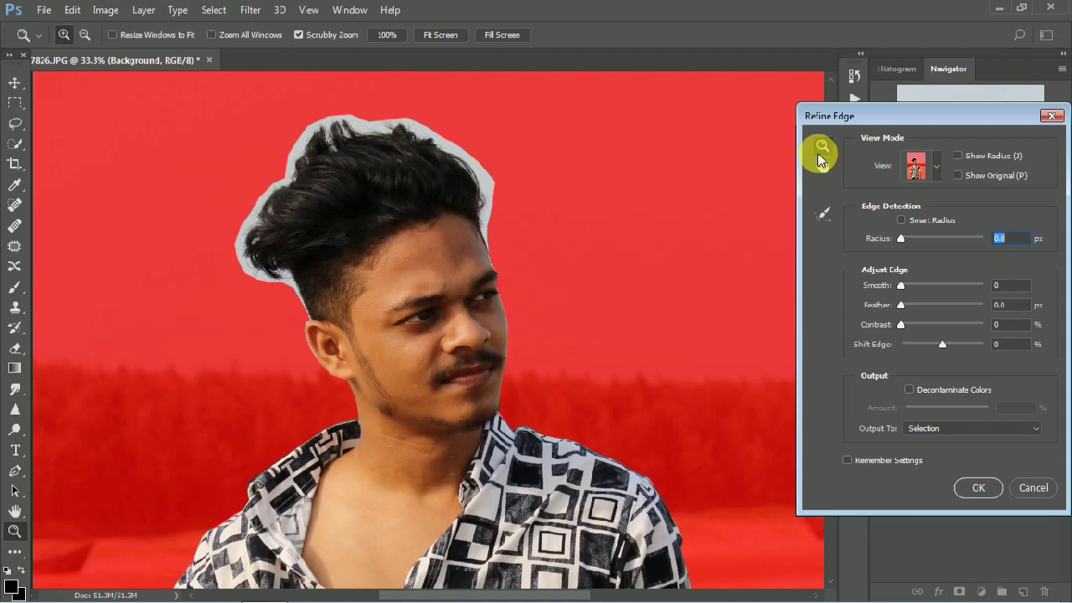
left_click(823, 216)
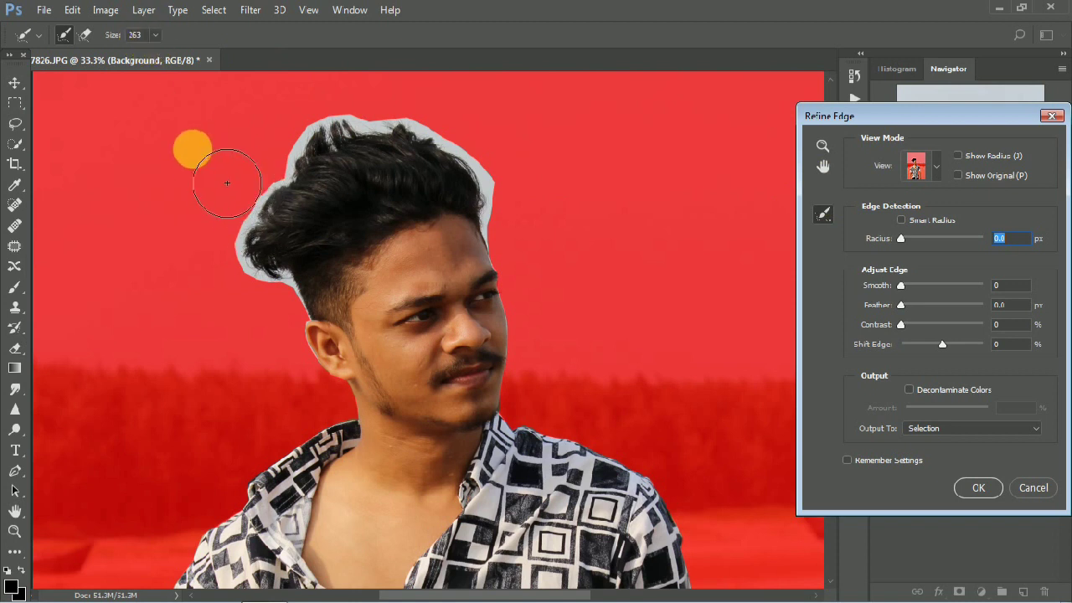
- Set the Refine Radius brush to 132 and paint along the top and left hair edges
left_click(155, 35)
left_click_drag(149, 52, 127, 53)
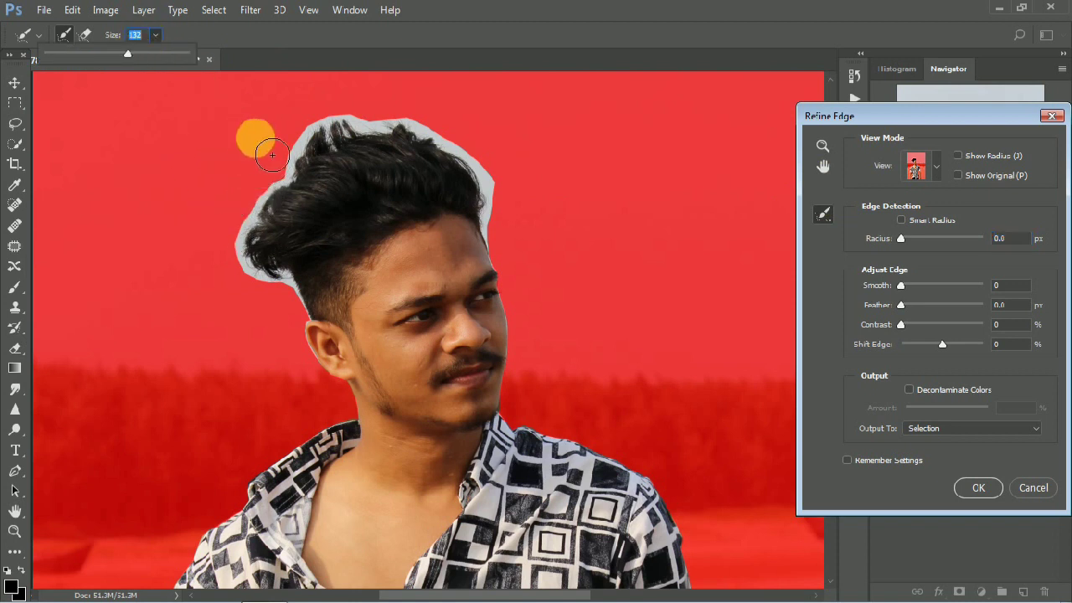
mouse_move(287, 141)
left_mouse_down()
mouse_move(311, 331)
mouse_move(477, 154)
mouse_move(510, 257)
mouse_move(494, 194)
mouse_move(423, 138)
mouse_move(389, 141)
left_mouse_up()
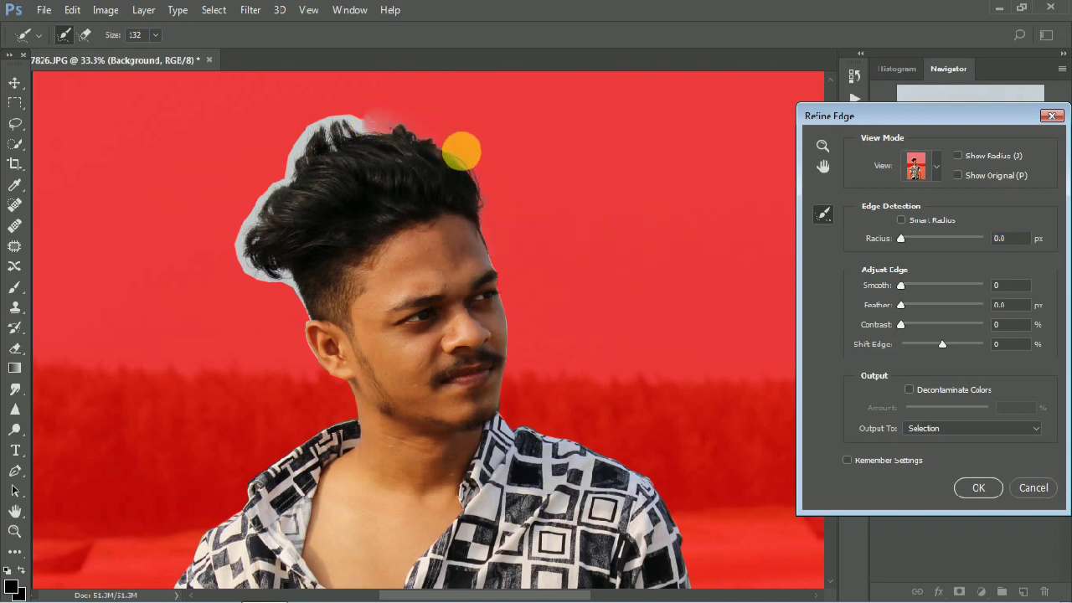
mouse_move(379, 147)
left_mouse_down()
mouse_move(318, 119)
mouse_move(283, 201)
left_mouse_up()
left_click(484, 207)
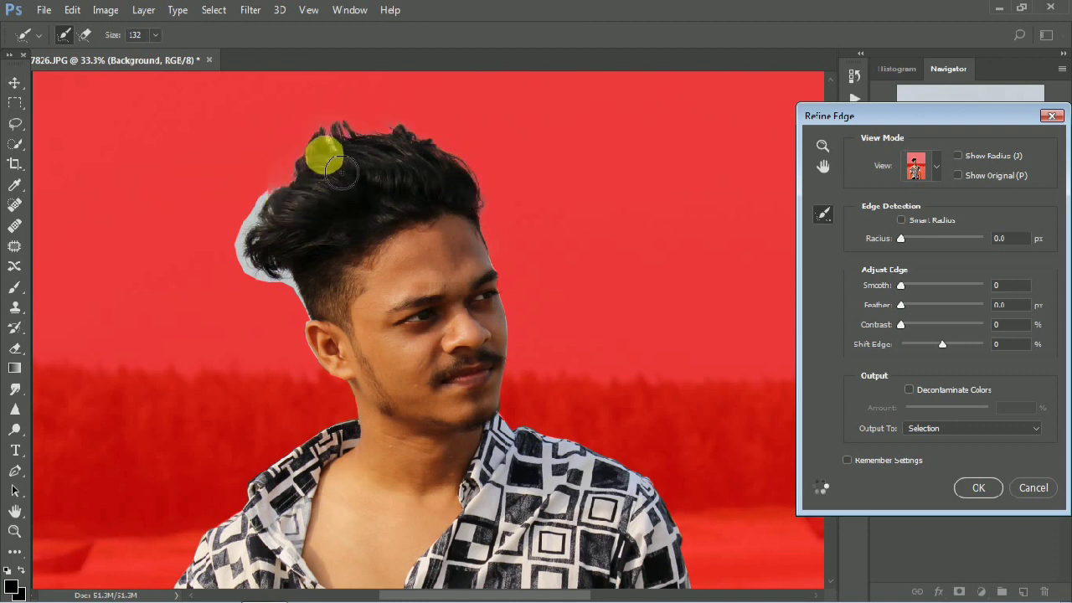
left_click_drag(360, 160, 327, 172)
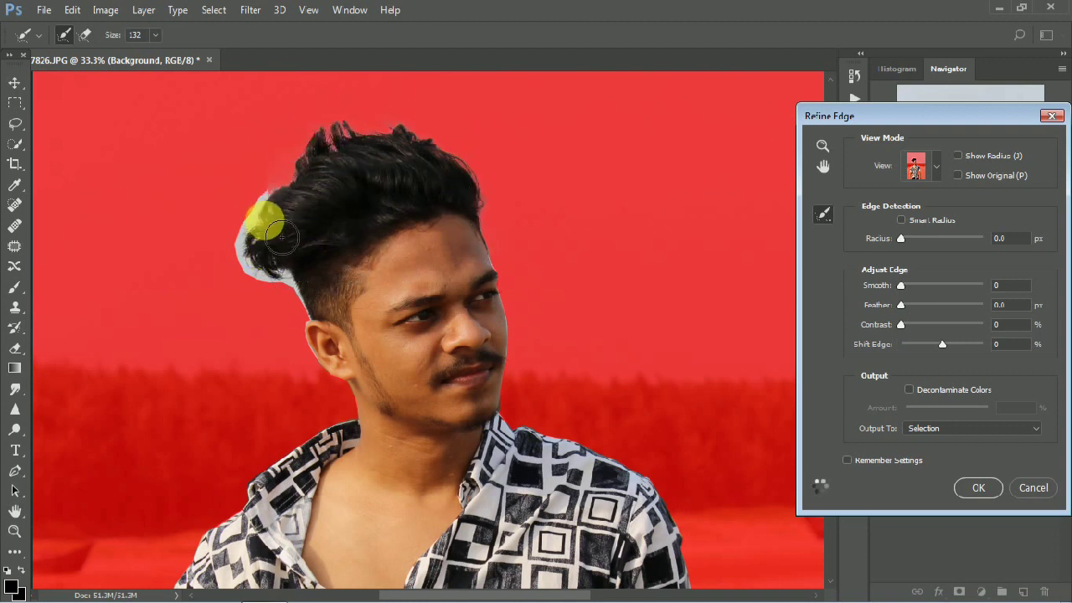
- Paint along the left hair edge, the right side of the face and the left ear
mouse_move(263, 192)
left_mouse_down()
mouse_move(258, 267)
mouse_move(295, 296)
mouse_move(314, 332)
left_mouse_up()
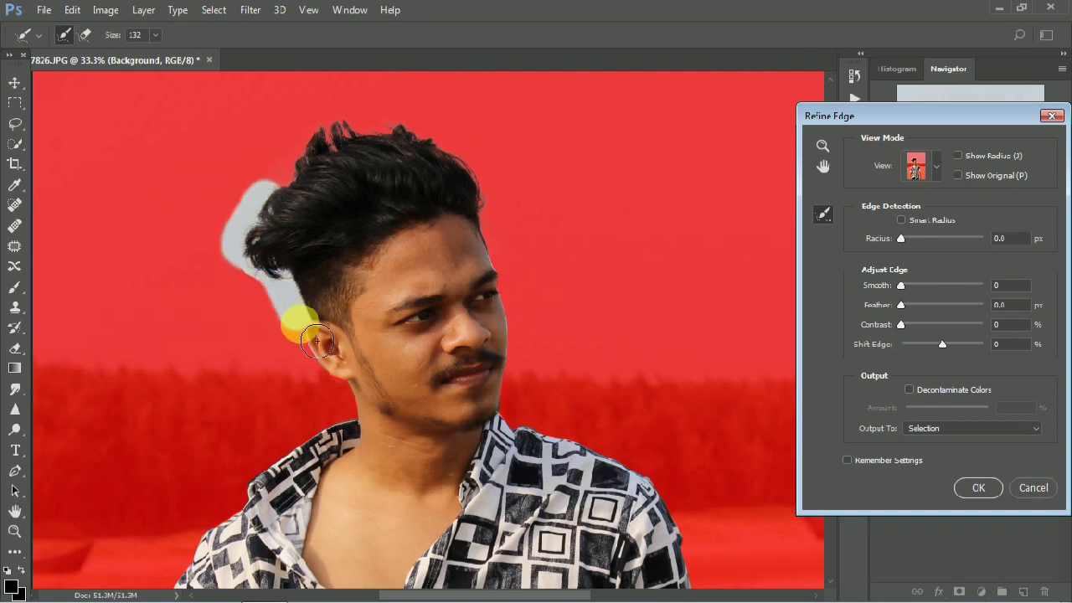
left_click_drag(258, 292, 270, 251)
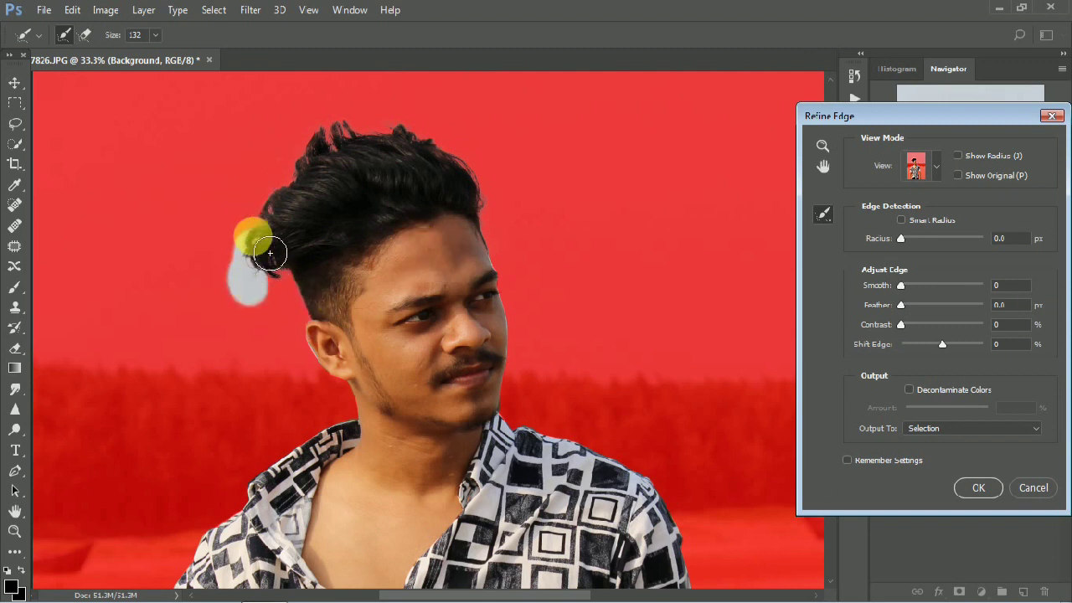
left_click_drag(494, 256, 512, 367)
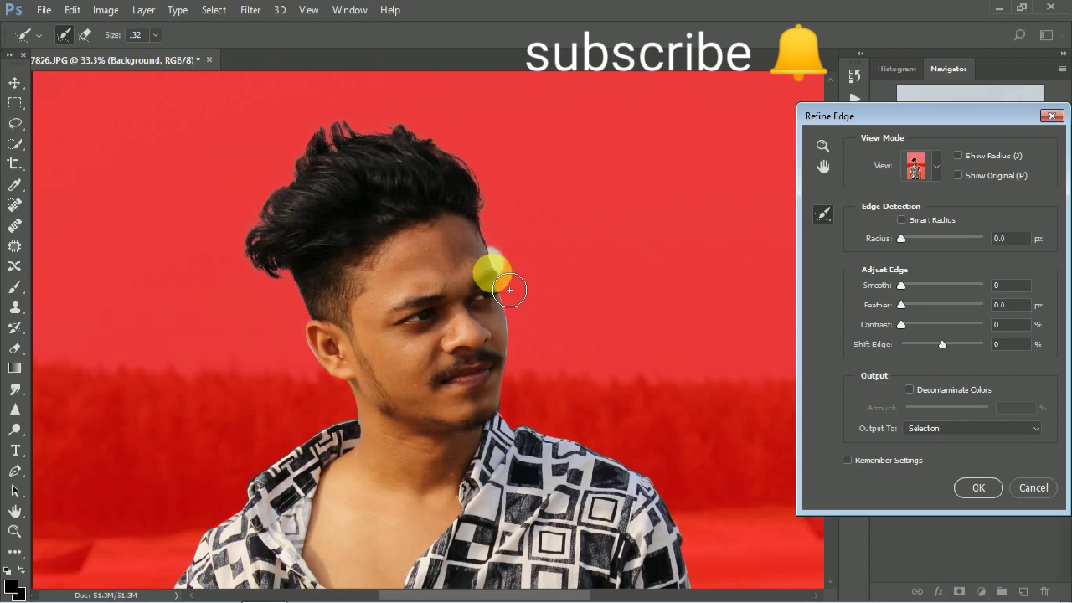
mouse_move(316, 339)
left_mouse_down()
mouse_move(314, 378)
mouse_move(337, 407)
left_mouse_up()
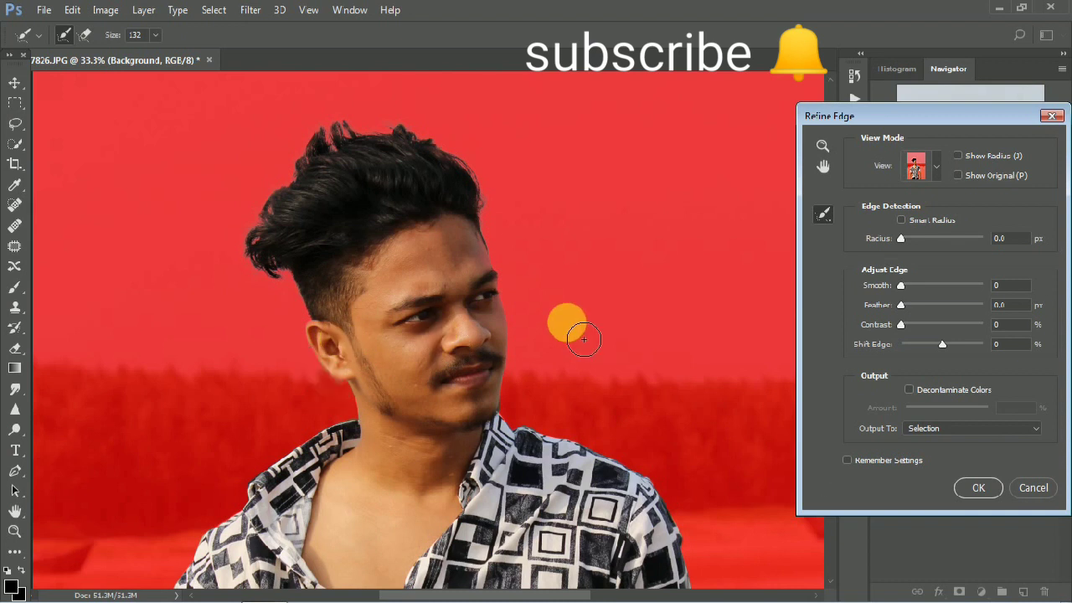
- Inspect the refined neck, collar and shirt edges up close, then confirm Refine Edge
key("ctrl+plus")
key("ctrl+plus")
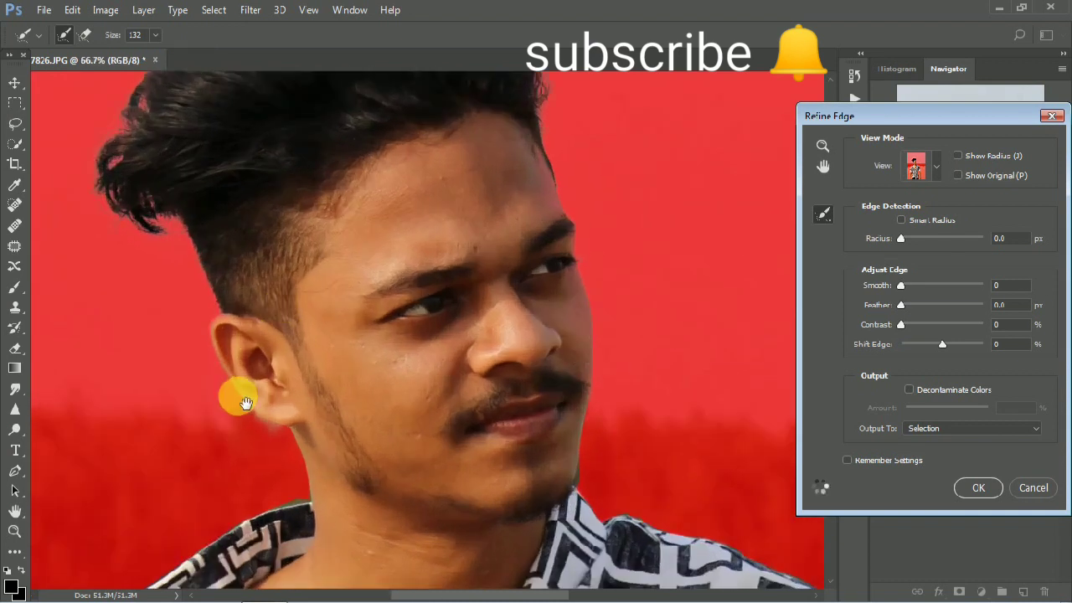
left_click_drag(245, 404, 371, 134)
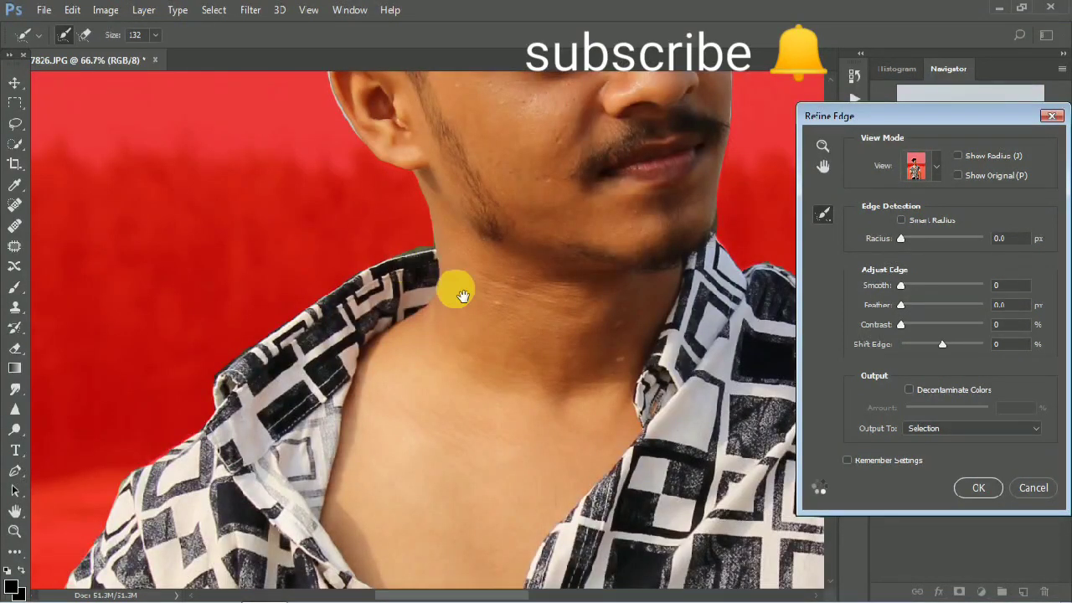
mouse_move(271, 362)
left_mouse_down()
mouse_move(404, 143)
mouse_move(360, 148)
left_mouse_up()
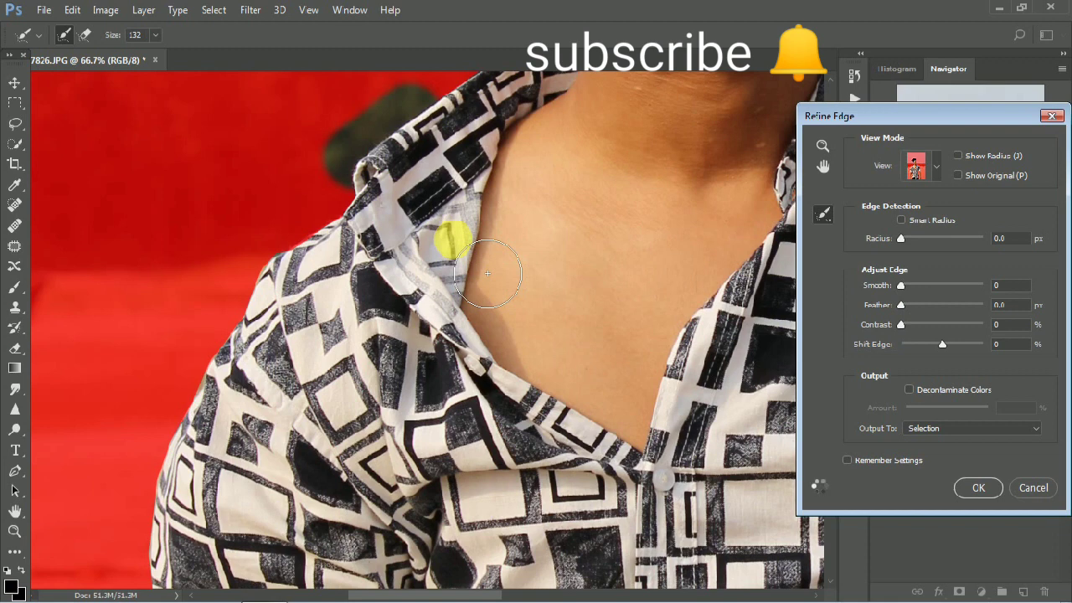
scroll(487, 273, "down", 1)
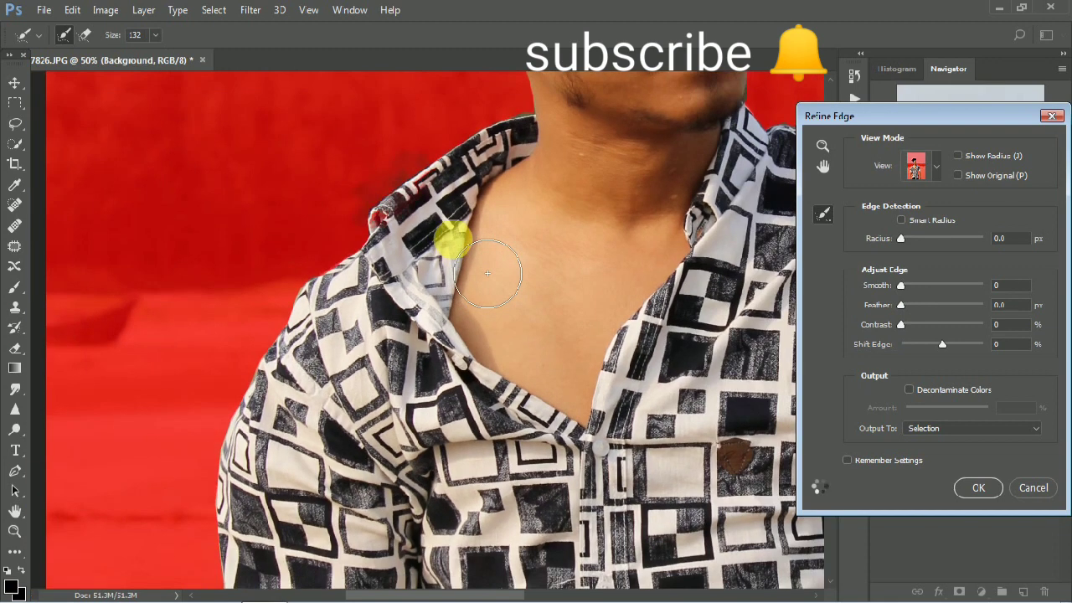
scroll(487, 273, "down", 1)
scroll(465, 249, "down", 1)
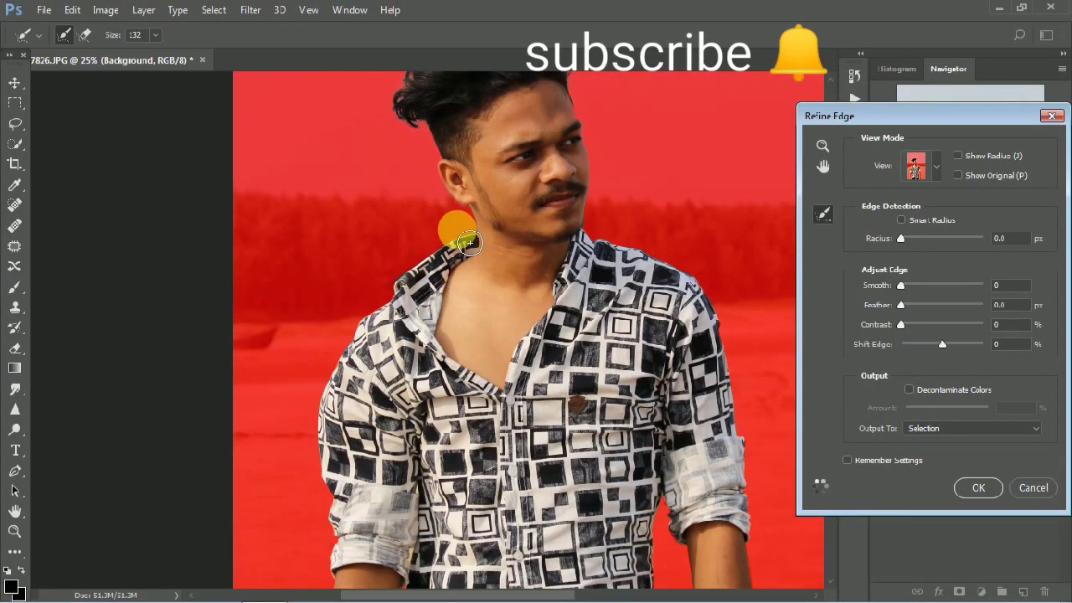
mouse_move(539, 335)
left_mouse_down()
mouse_move(358, 287)
mouse_move(316, 427)
mouse_move(329, 434)
mouse_move(292, 204)
mouse_move(430, 185)
mouse_move(455, 227)
mouse_move(513, 282)
left_mouse_up()
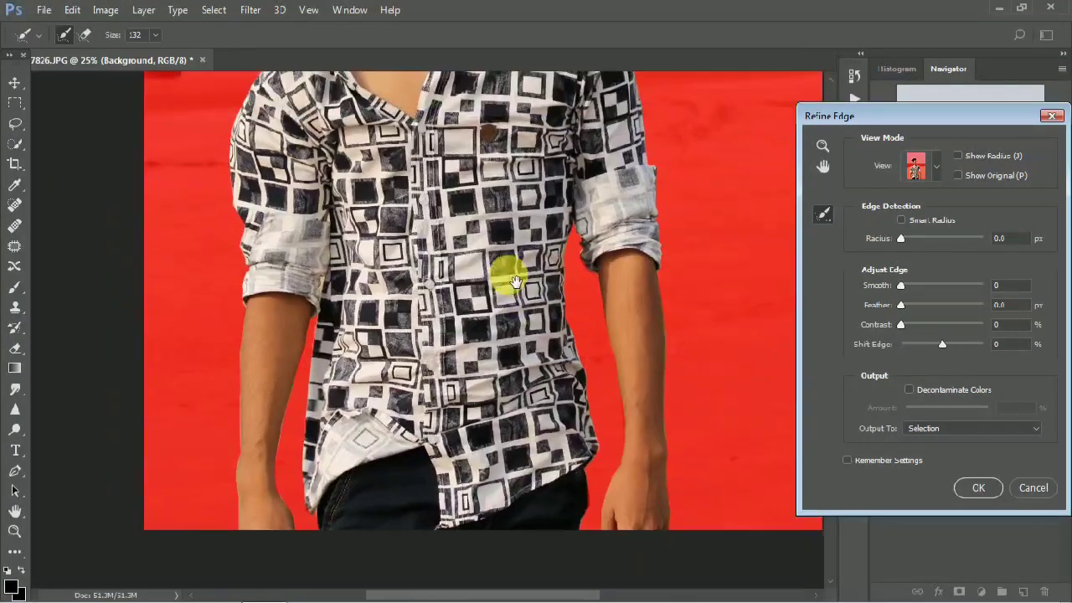
scroll(286, 310, "down", 1)
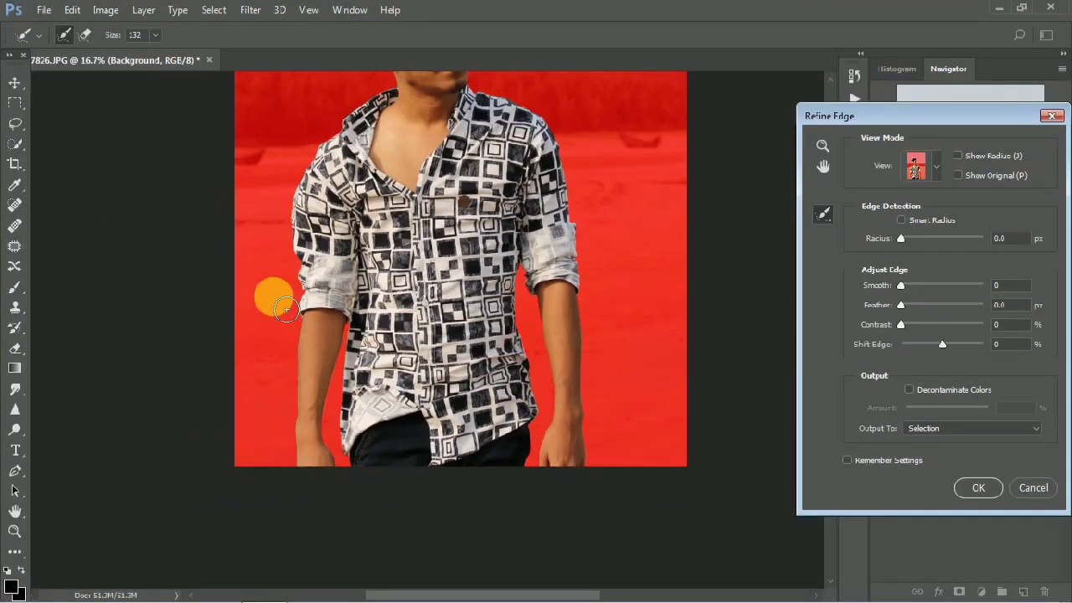
scroll(287, 310, "down", 1)
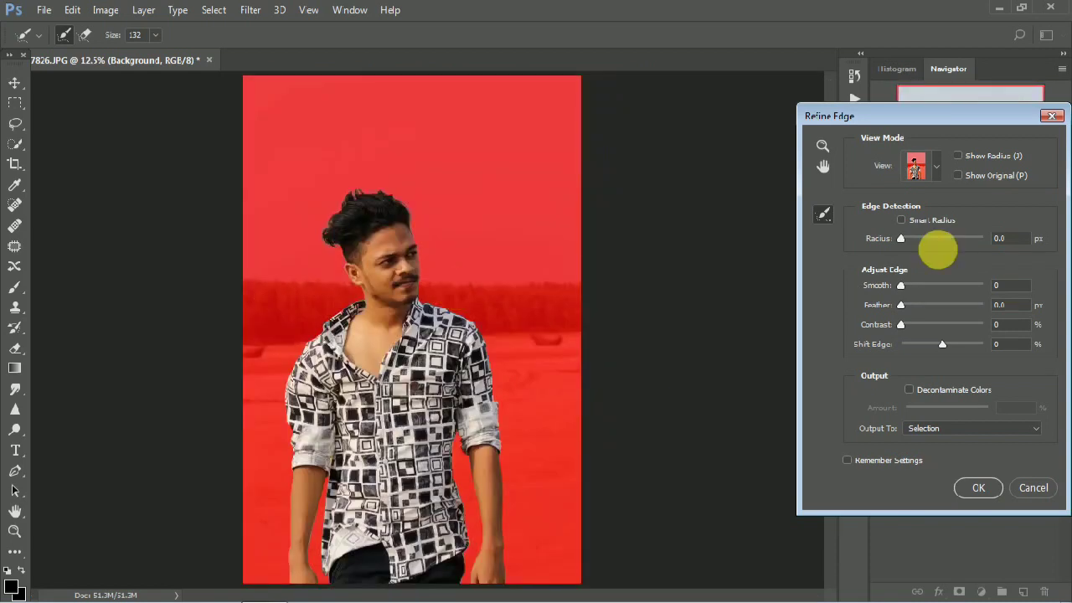
left_click(980, 487)
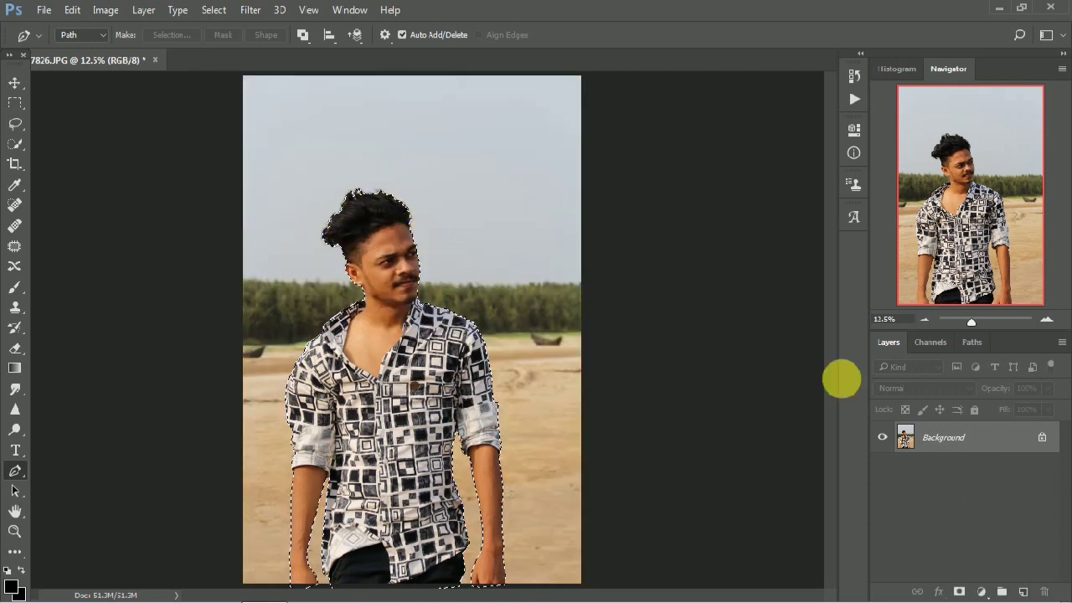
- Add a layer mask hiding the beach, then zoom in on the man's face
left_click(960, 592)
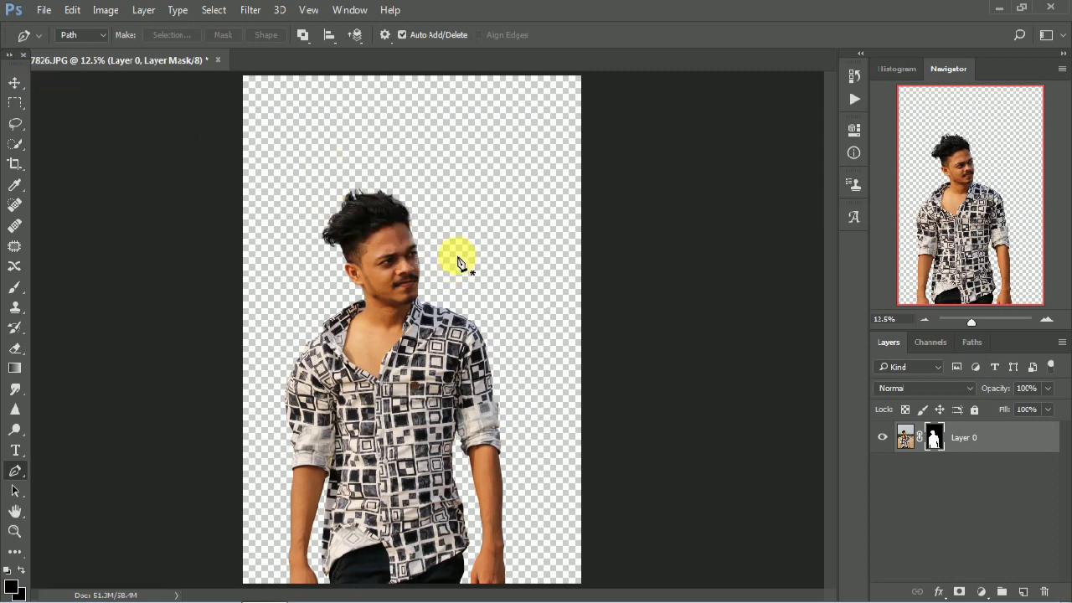
scroll(458, 263, "up", 1)
scroll(455, 251, "up", 2)
left_click_drag(383, 168, 448, 345)
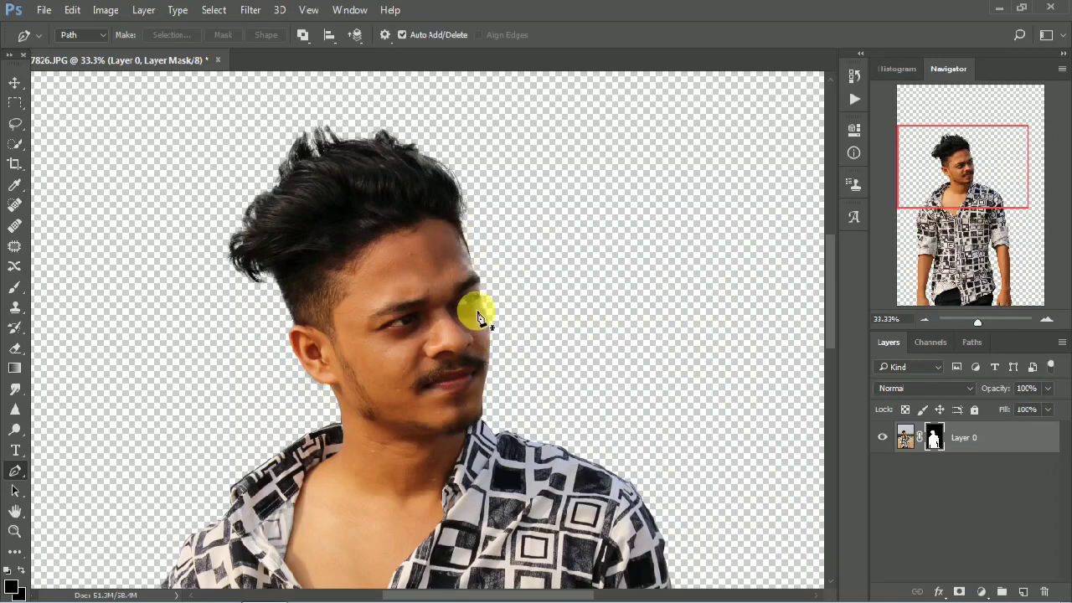
- Duplicate Layer 0 twice, creating Layer 0 copy and Layer 0 copy 2
right_click(982, 448)
left_click(745, 196)
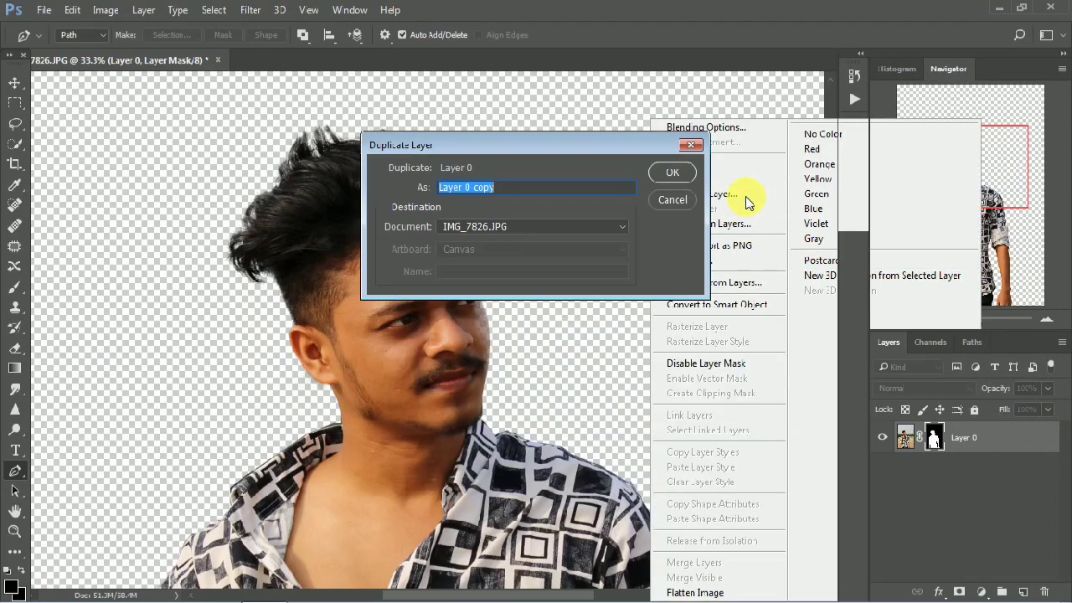
left_click(682, 176)
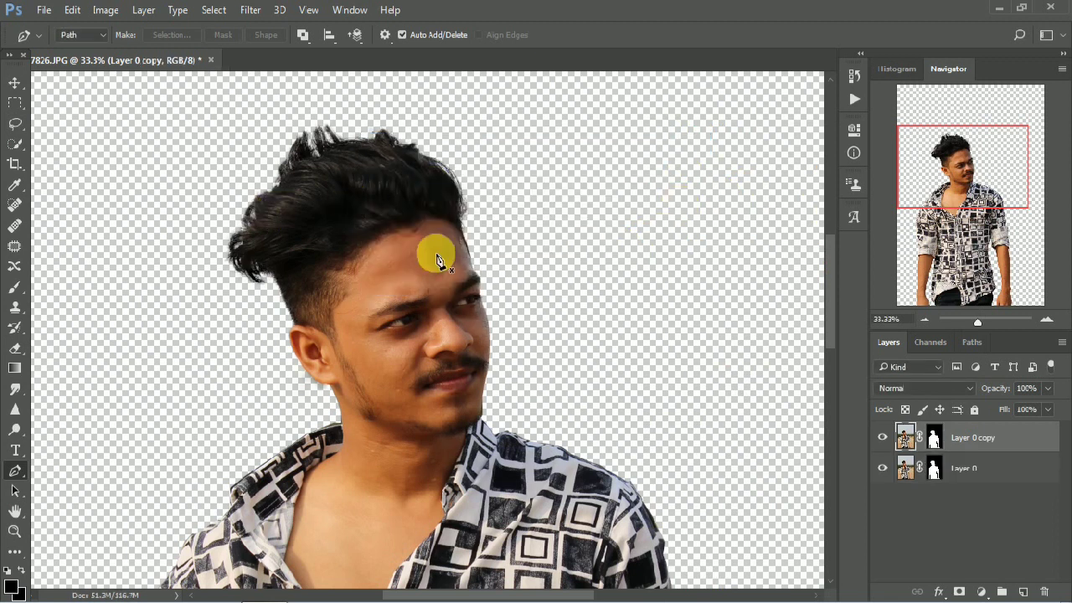
right_click(983, 437)
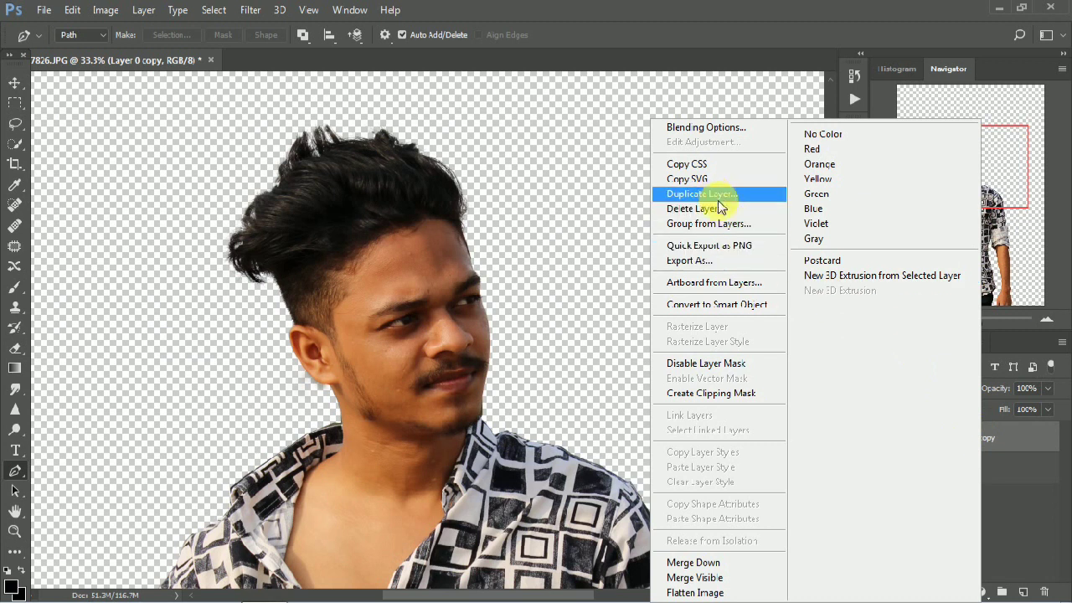
left_click(719, 200)
left_click(677, 173)
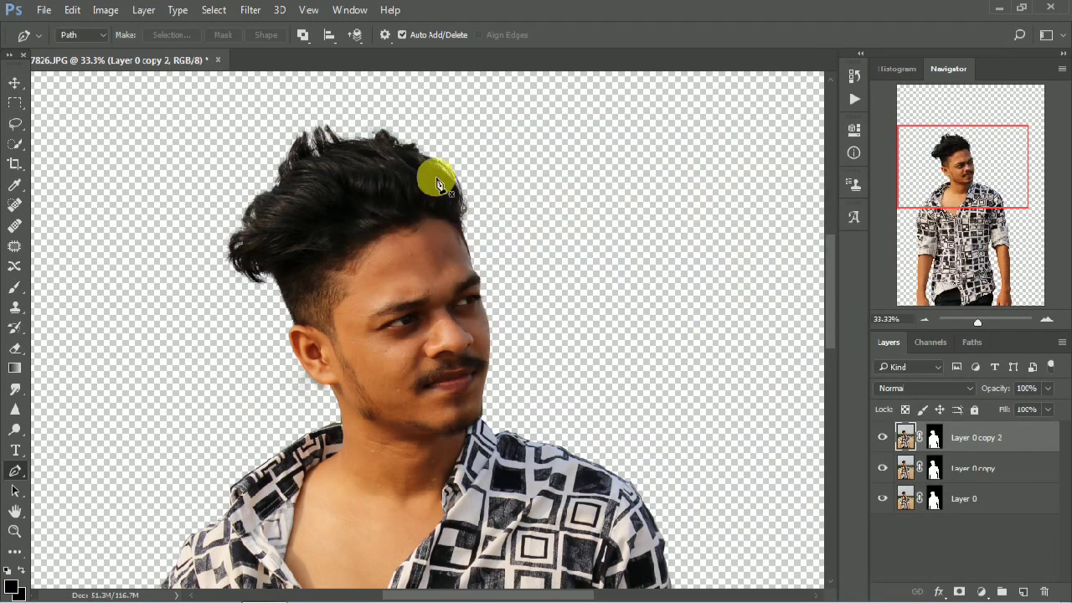
- Merge all three cut-out layers into one Layer 0 copy 2 and fit the image in view
left_click(1012, 500, "shift")
right_click(1006, 466)
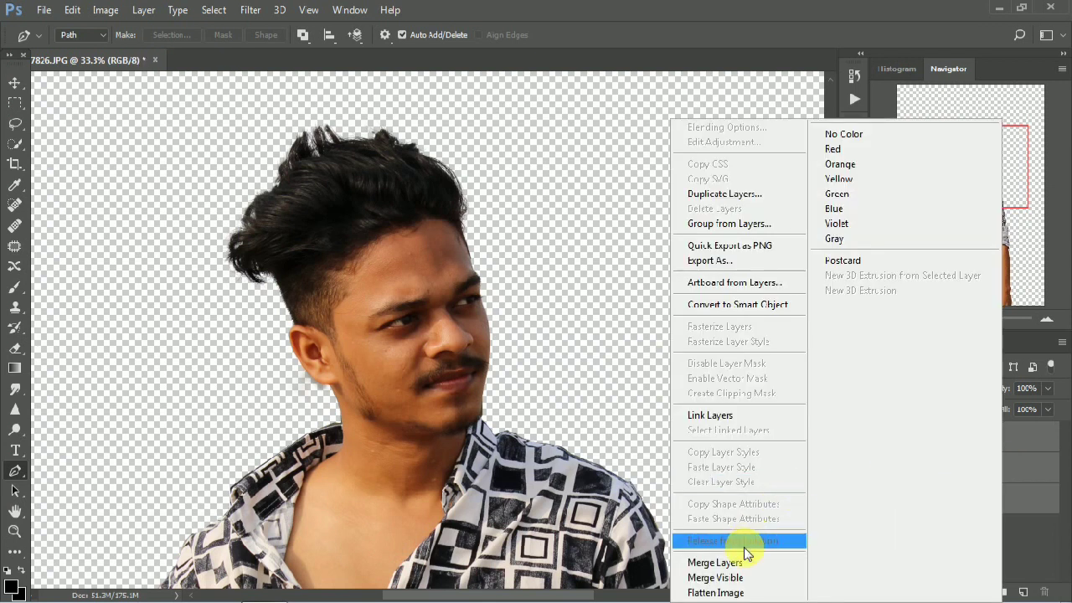
left_click(753, 563)
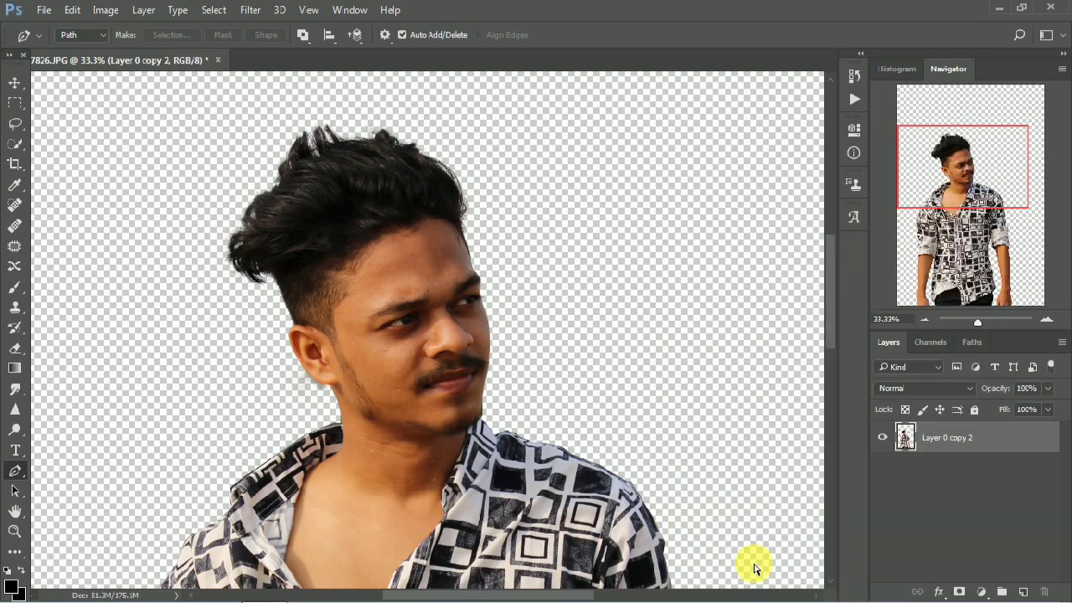
key("ctrl+minus")
key("ctrl+minus")
key("ctrl+minus")
key("ctrl+plus")
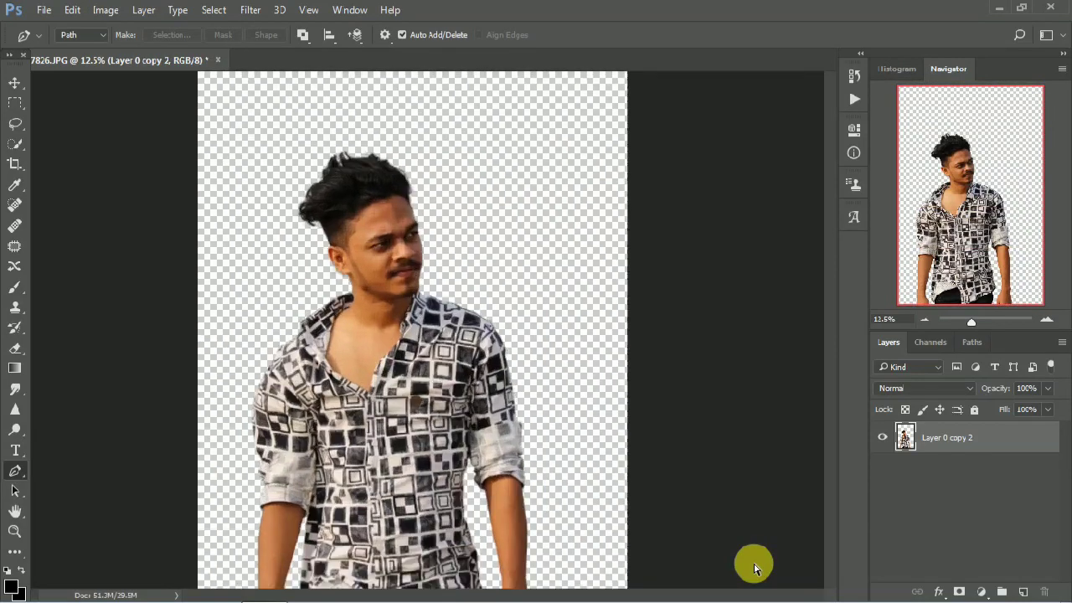
key("ctrl+plus")
key("ctrl+minus")
key("ctrl+minus")
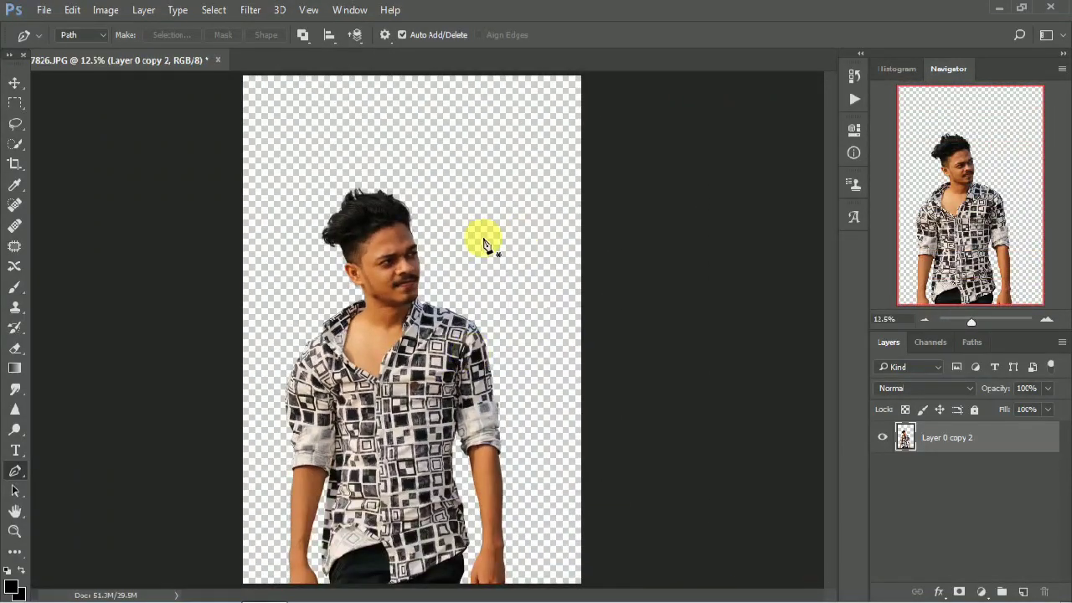
left_click(15, 82)
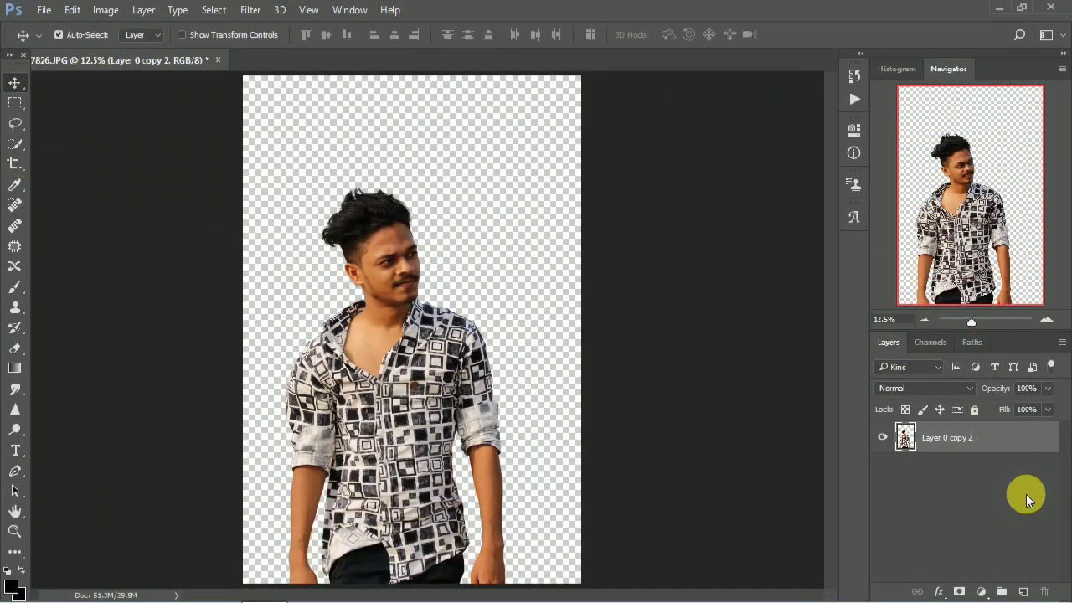
- Create a new empty Layer 1 and send it down a level with Ctrl+[
left_click(1023, 592)
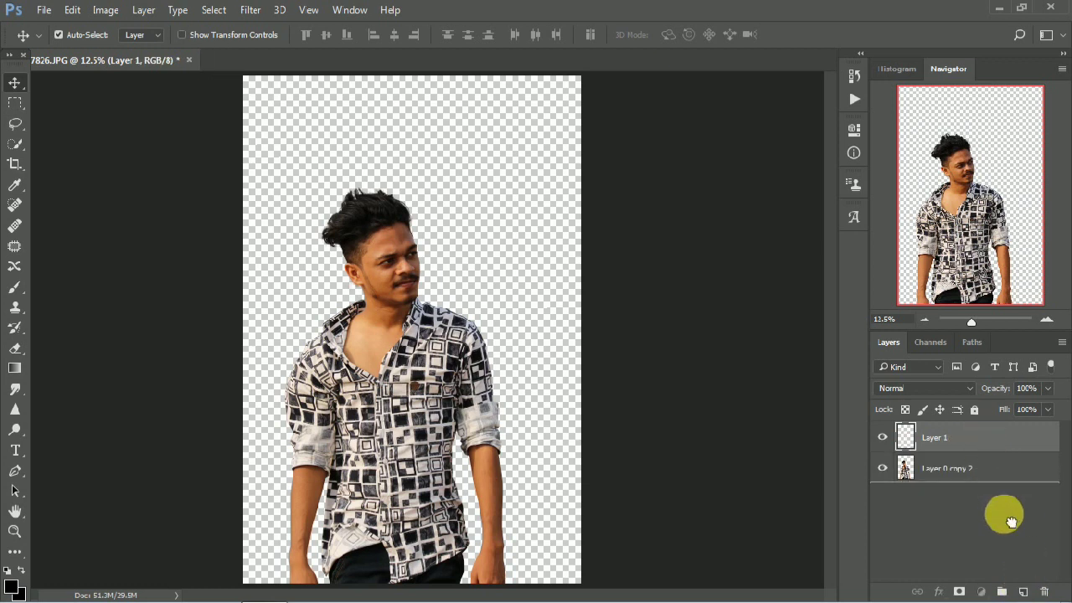
key("ctrl+bracketleft")
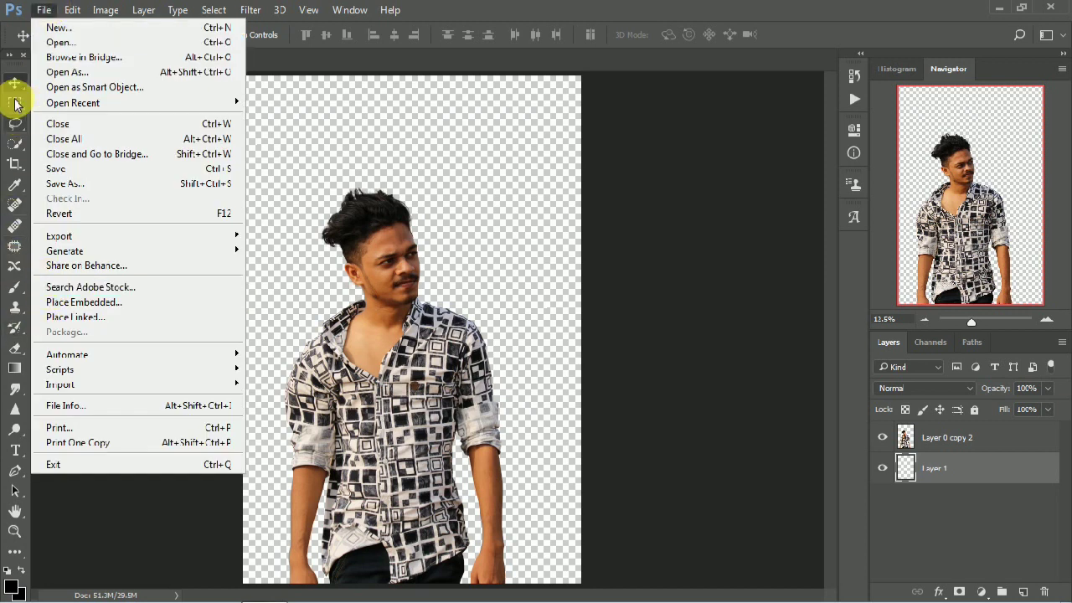
- Place deekshitheditz (122).jpg embedded and scale it to about 262% to cover the canvas
left_click(87, 303)
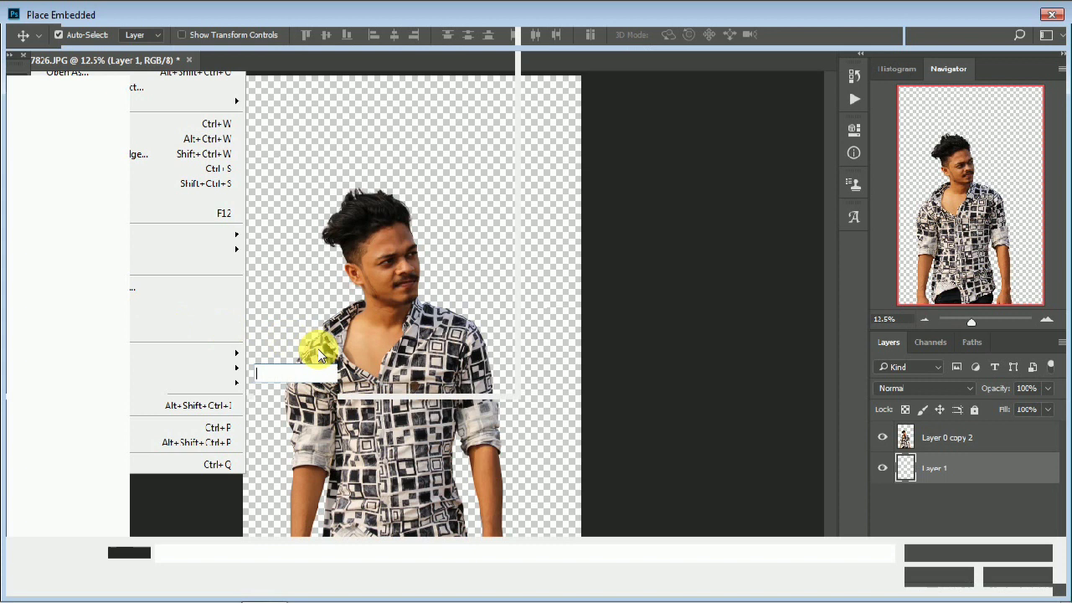
double_click(271, 478)
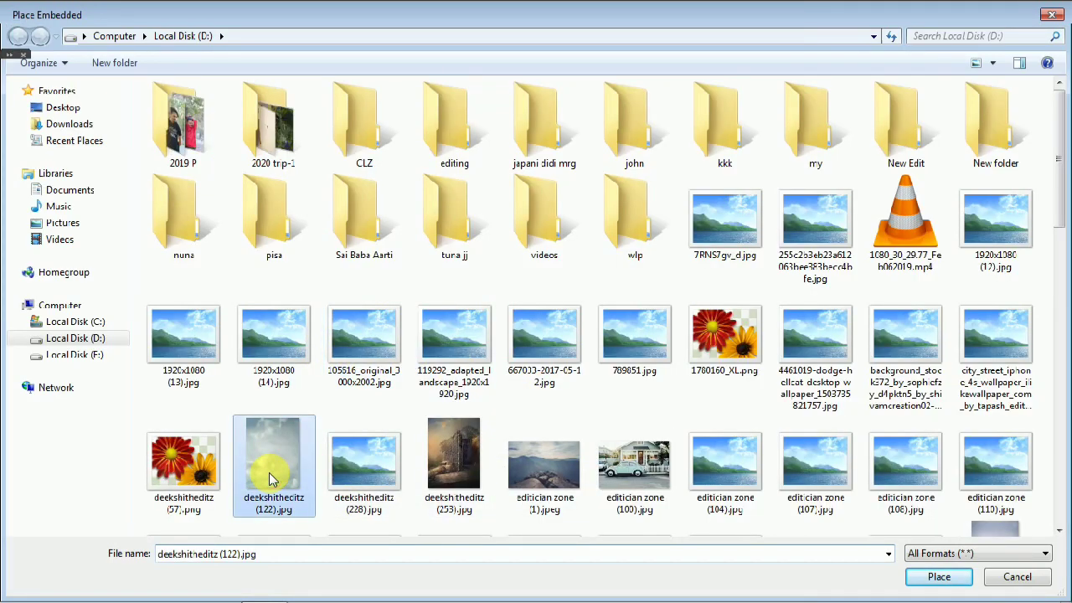
left_click_drag(471, 258, 635, 77)
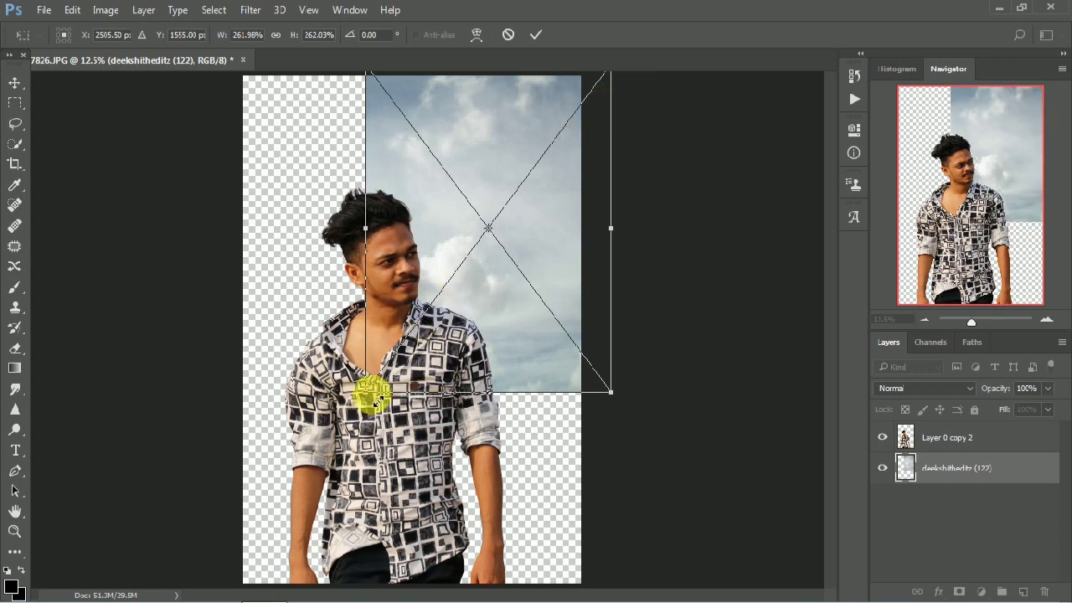
left_click_drag(366, 391, 211, 589)
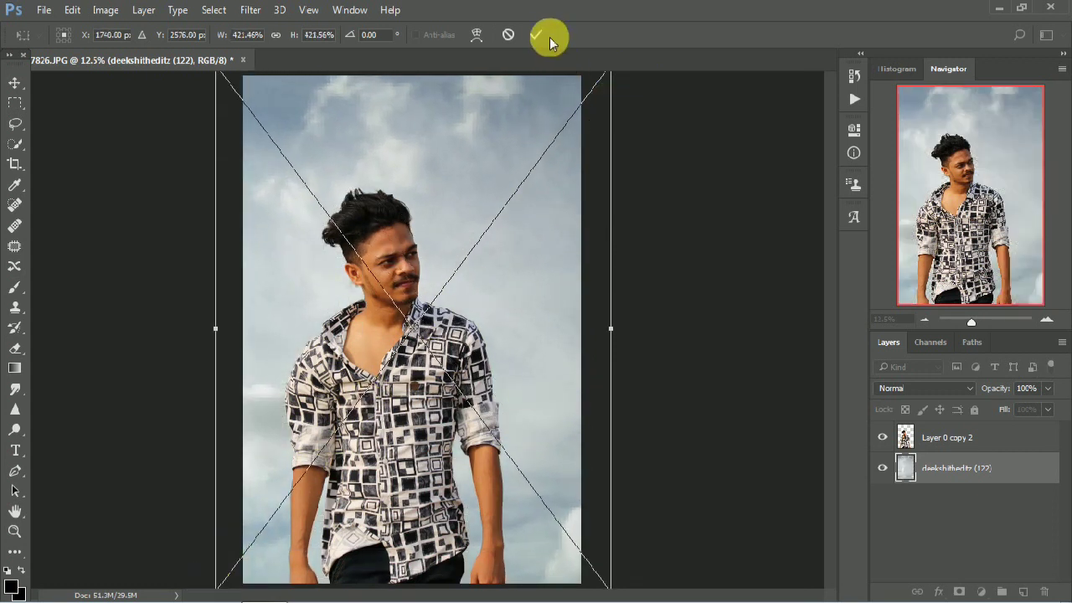
key("Return")
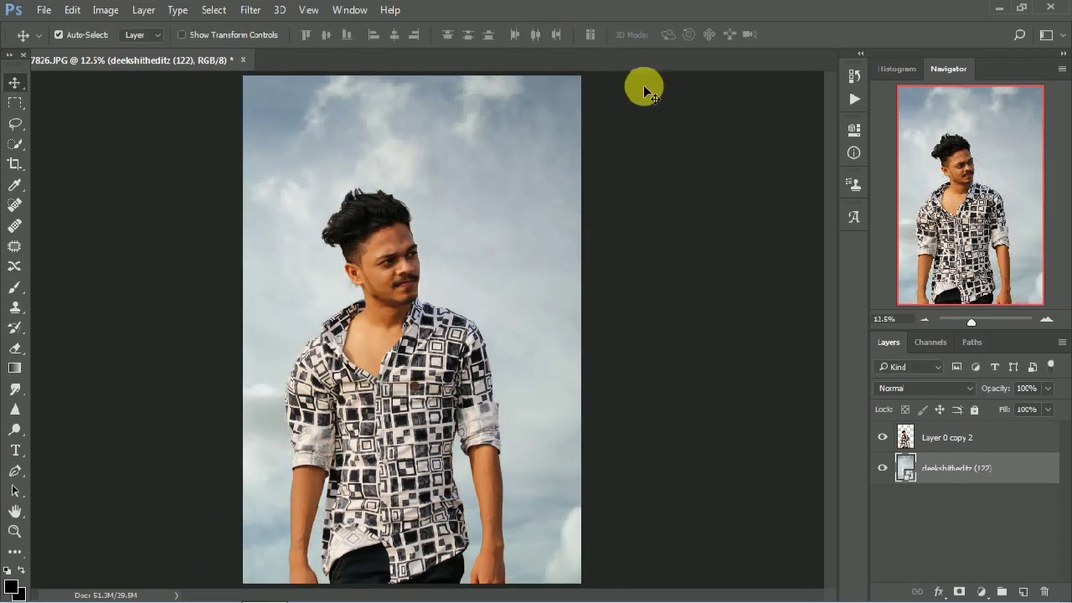
key("ctrl+plus")
key("ctrl+plus")
key("ctrl+plus")
left_click_drag(564, 250, 617, 590)
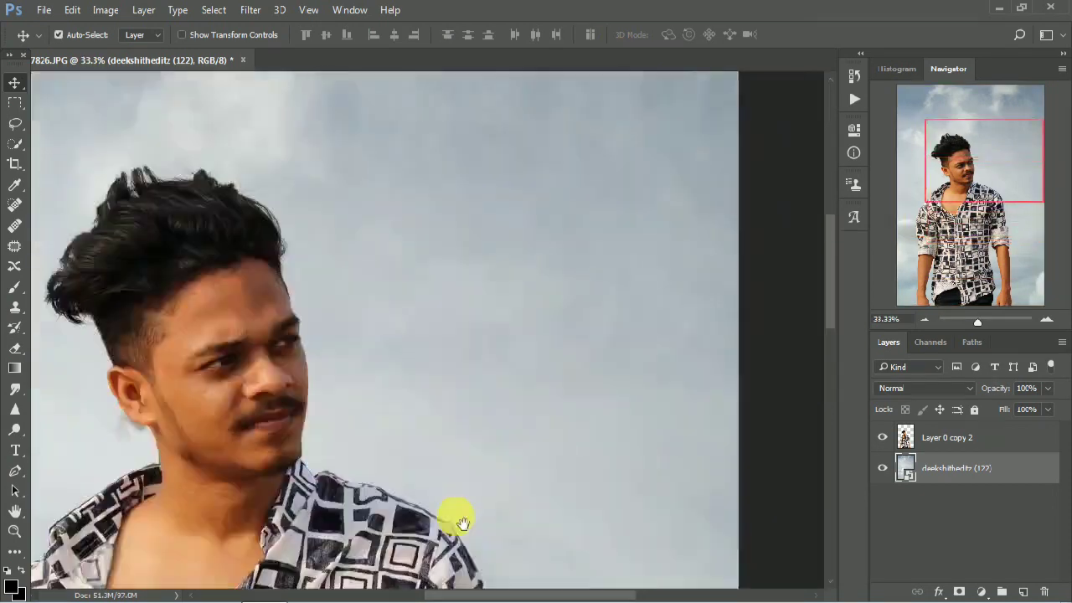
key("ctrl+plus")
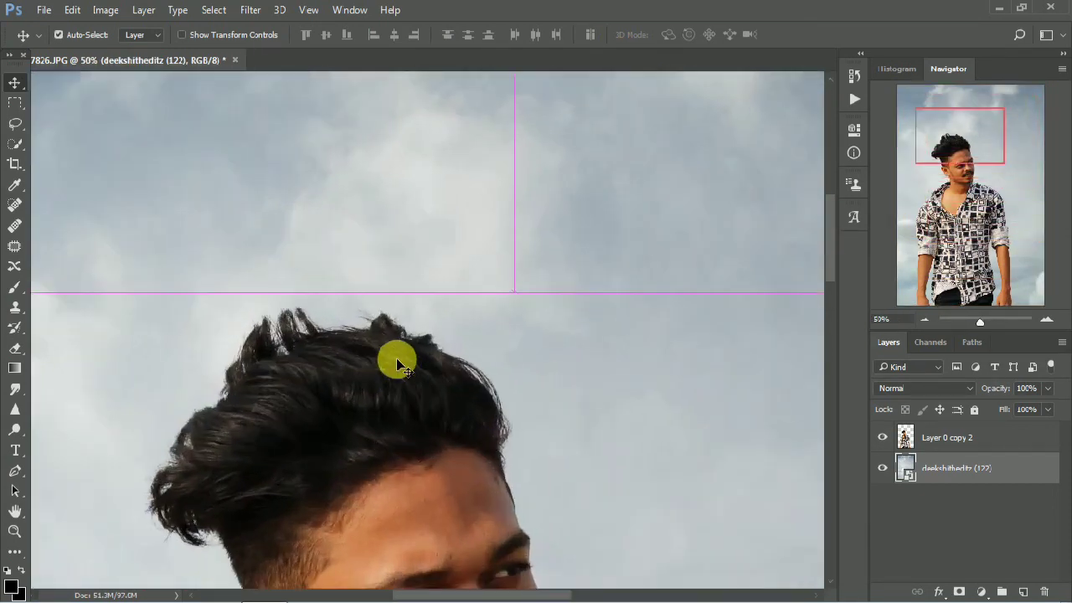
scroll(397, 357, "left", 2)
scroll(376, 384, "left", 2)
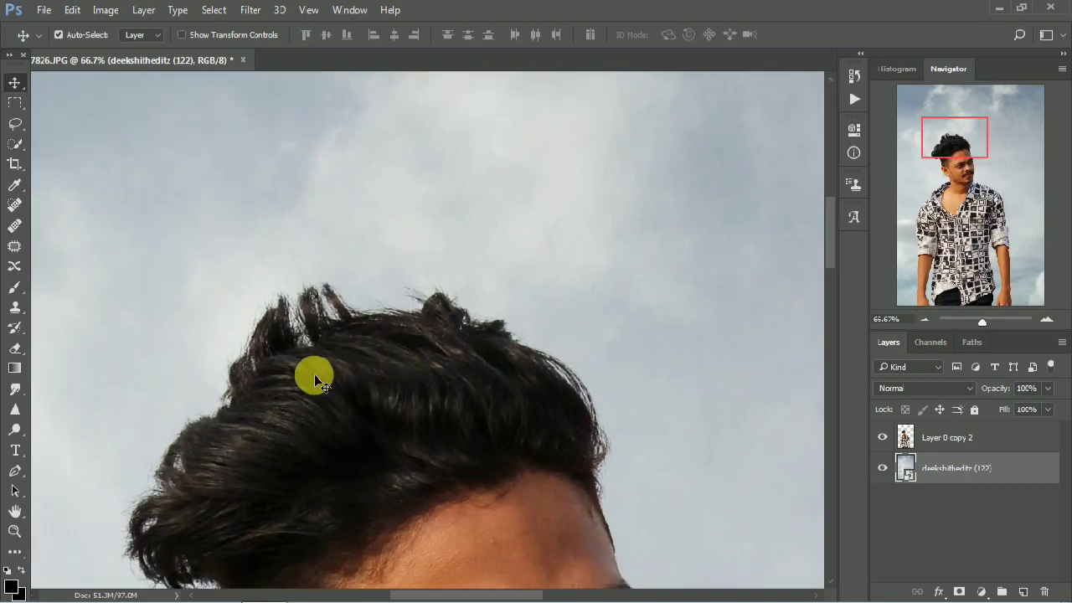
left_click_drag(588, 455, 471, 352)
scroll(474, 402, "left", 2)
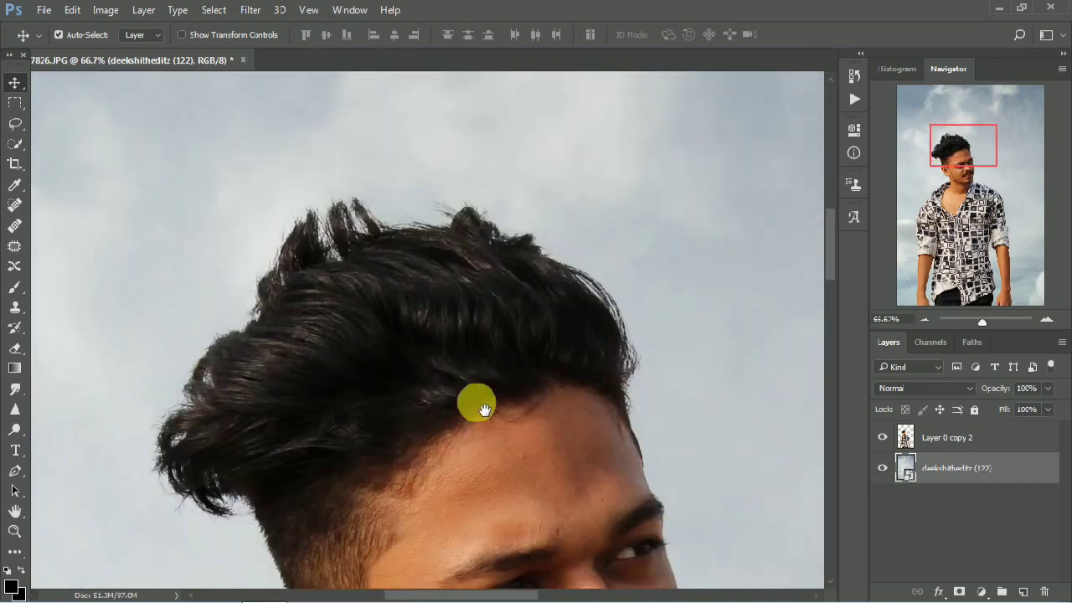
scroll(237, 408, "left", 2)
scroll(503, 435, "down", 4)
scroll(503, 435, "right", 3)
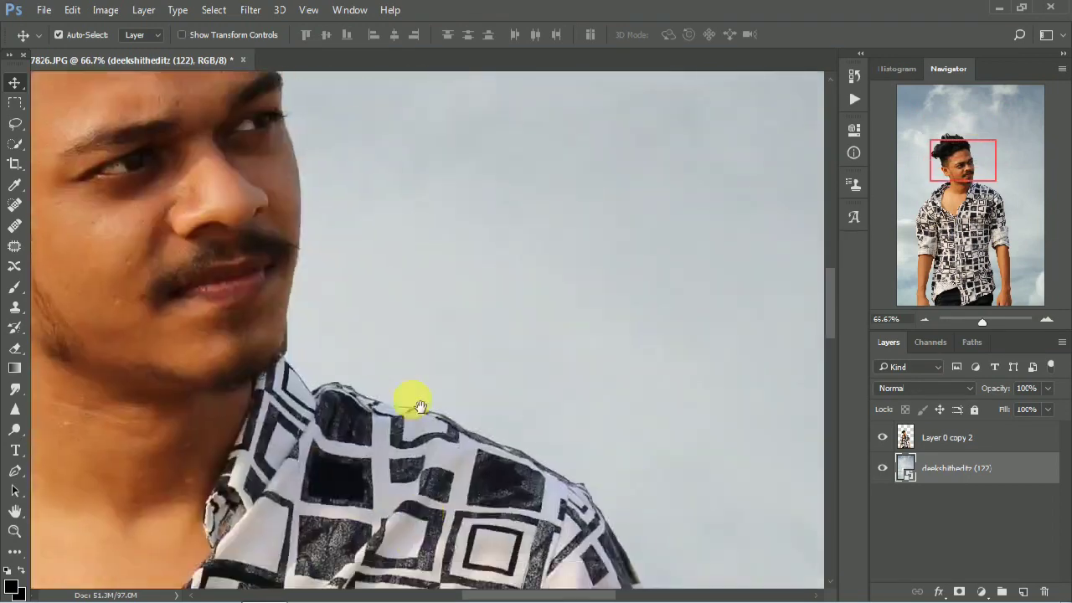
scroll(485, 394, "down", 6)
scroll(486, 394, "right", 4)
scroll(561, 352, "down", 1)
scroll(565, 326, "down", 2)
scroll(569, 277, "down", 2)
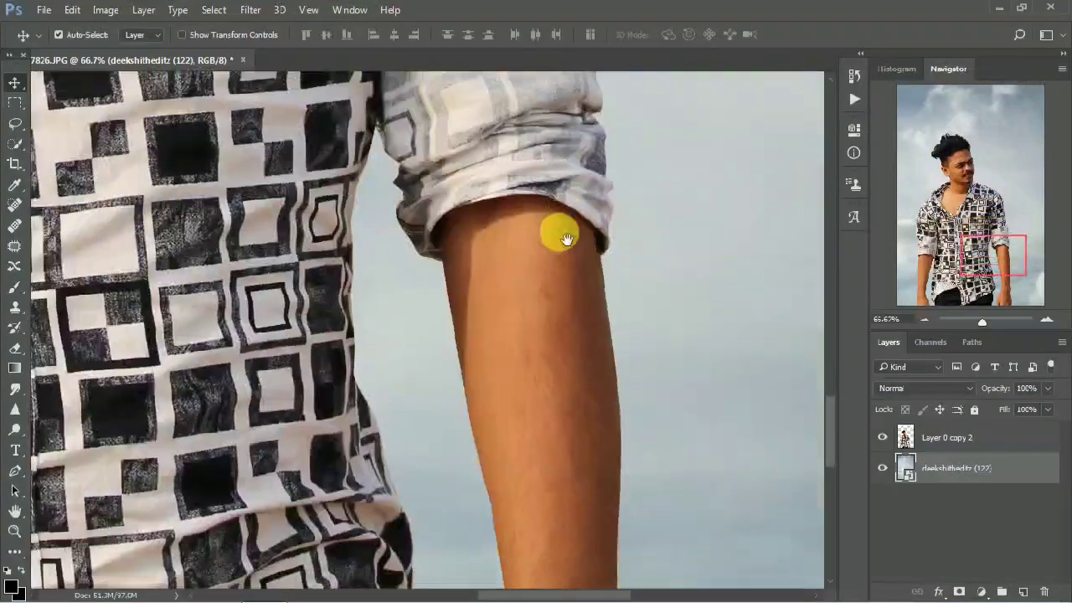
scroll(545, 184, "down", 1)
scroll(526, 134, "down", 2)
left_click_drag(523, 122, 701, 304)
mouse_move(239, 296)
left_mouse_down()
mouse_move(383, 347)
mouse_move(382, 213)
left_mouse_up()
mouse_move(450, 277)
left_mouse_down()
mouse_move(395, 187)
mouse_move(388, 306)
mouse_move(448, 278)
mouse_move(395, 351)
mouse_move(383, 292)
left_mouse_up()
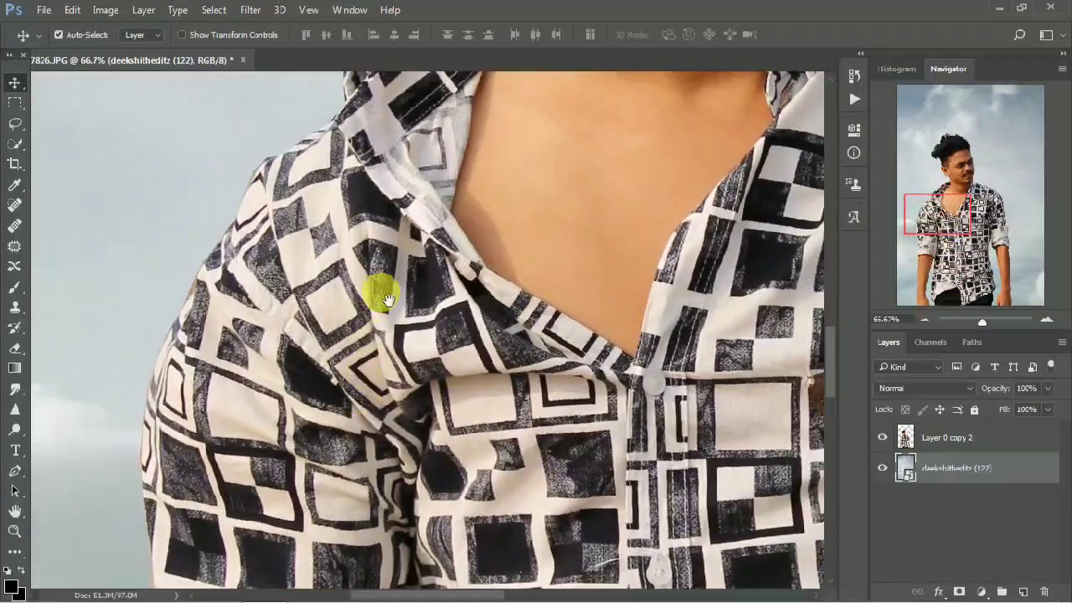
scroll(386, 286, "down", 1)
scroll(386, 285, "down", 1)
scroll(387, 286, "down", 1)
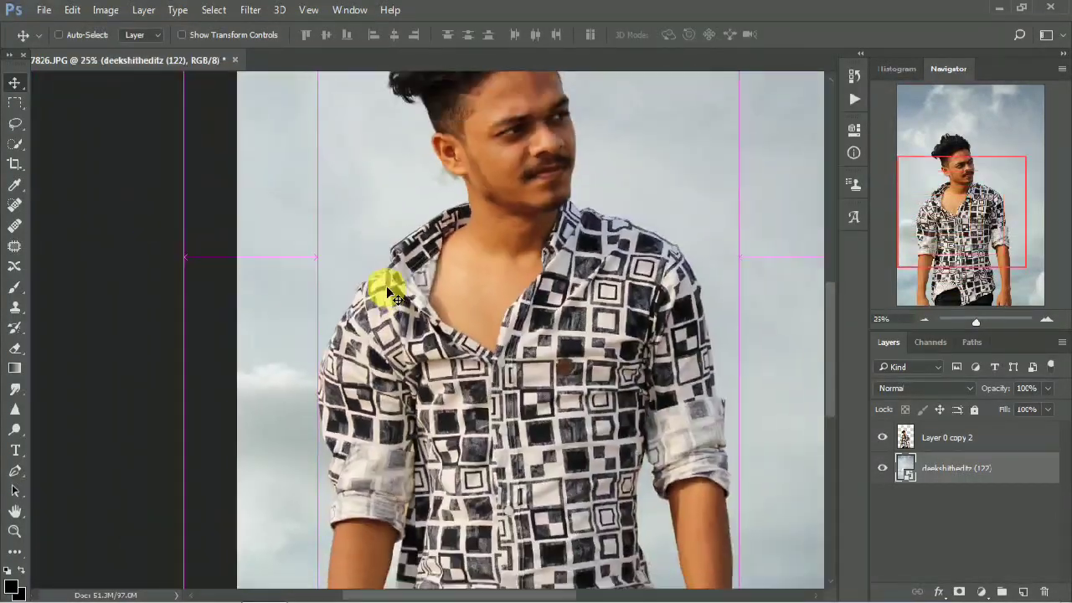
scroll(386, 286, "down", 1)
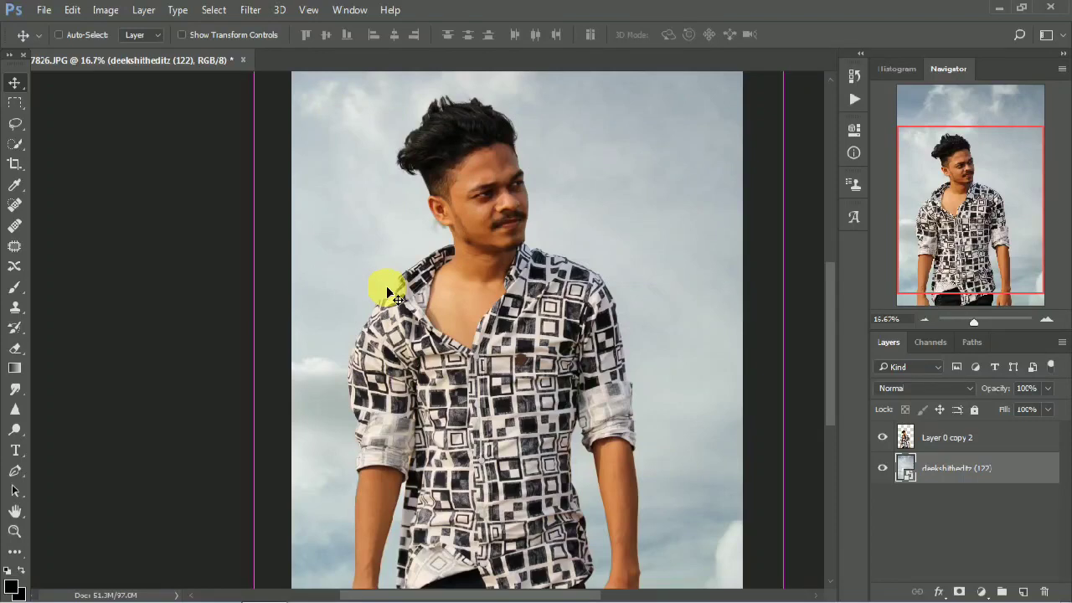
scroll(387, 286, "down", 1)
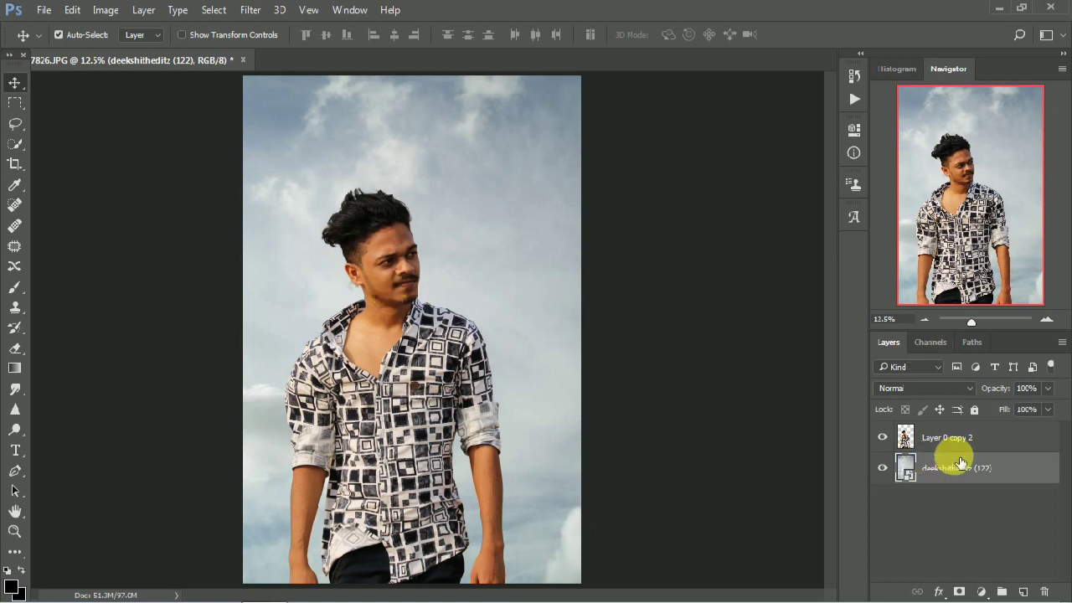
- Flatten the image into one layer, then set Save As to JPEG as IMG_7826.jpg
right_click(976, 474)
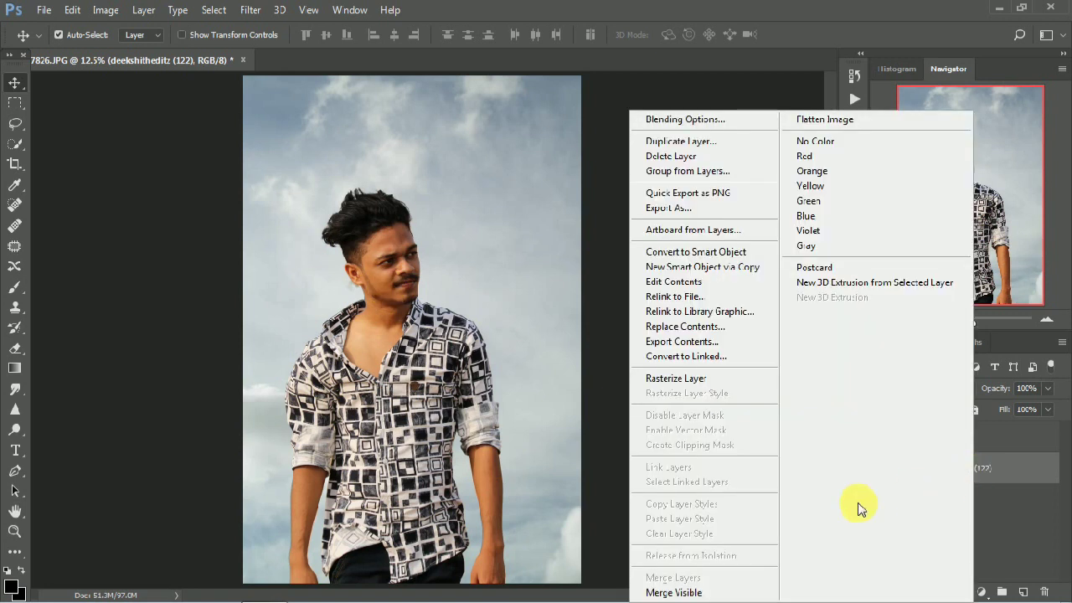
left_click(673, 593)
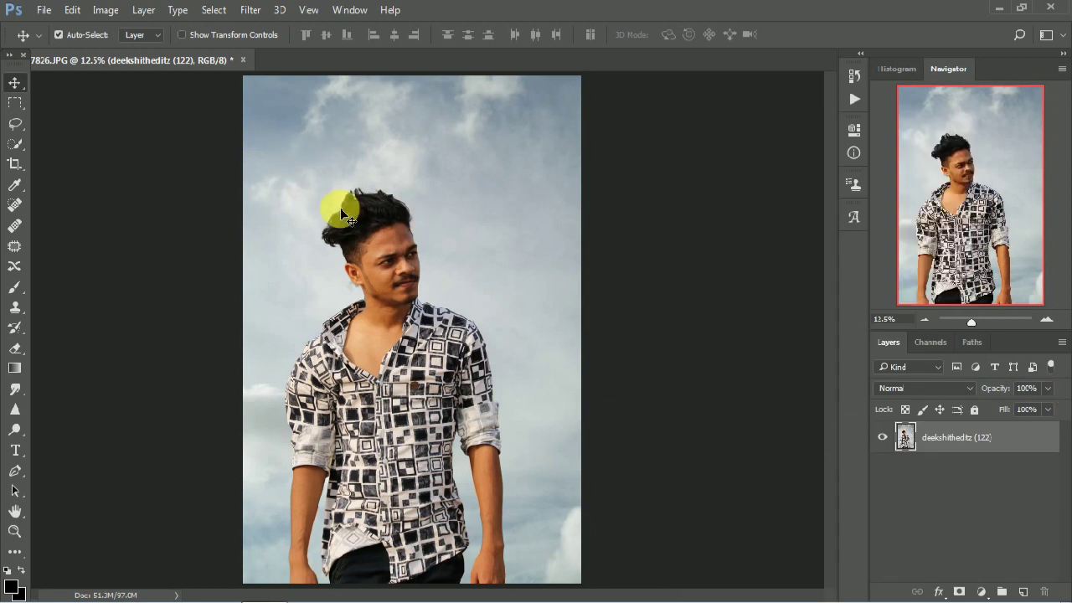
left_click(51, 8)
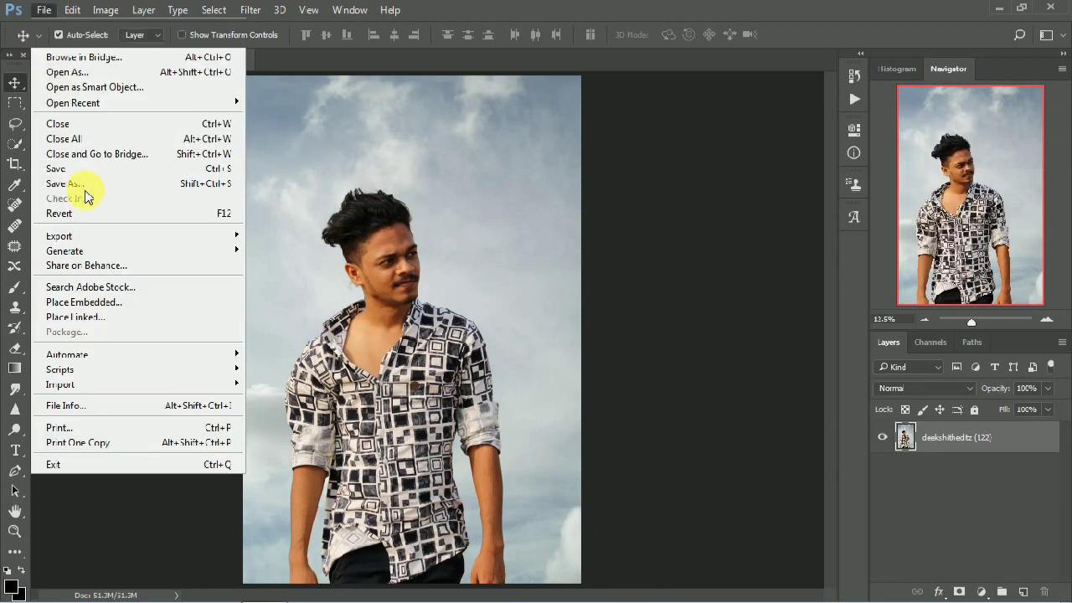
left_click(97, 202)
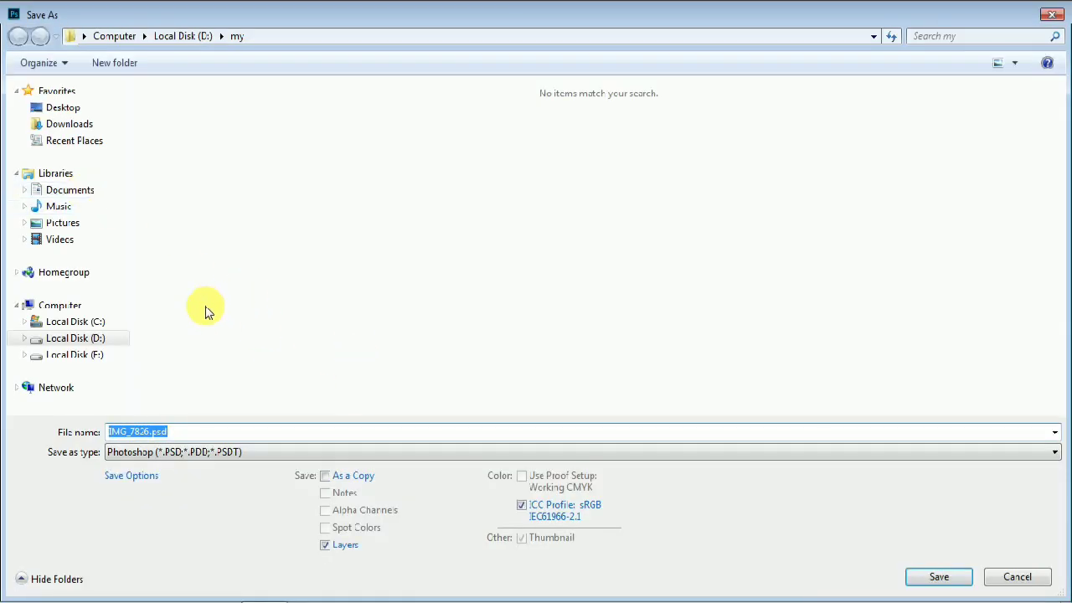
left_click(802, 453)
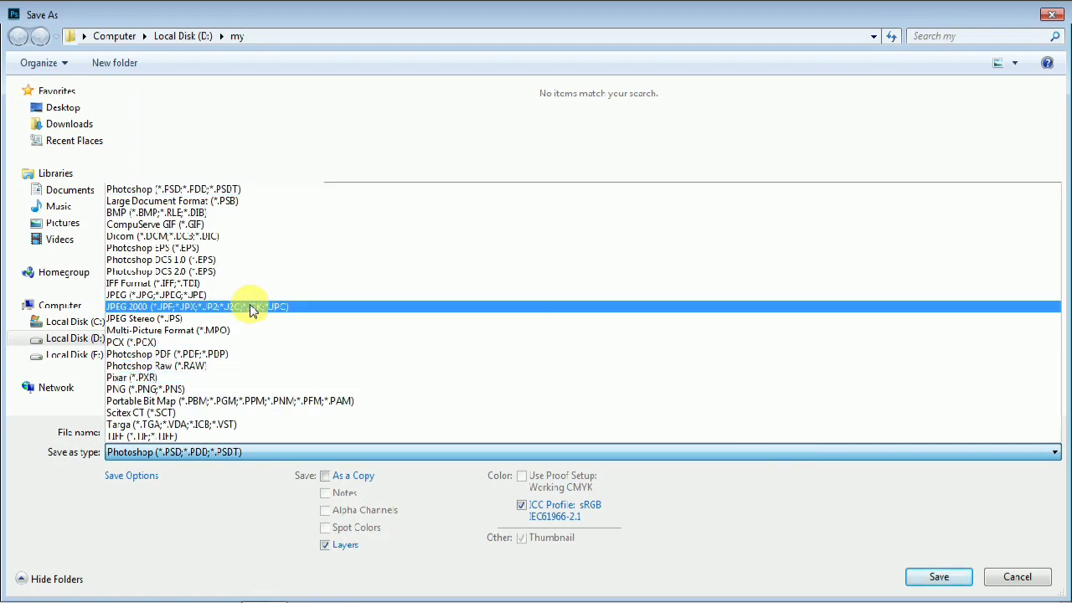
left_click(212, 297)
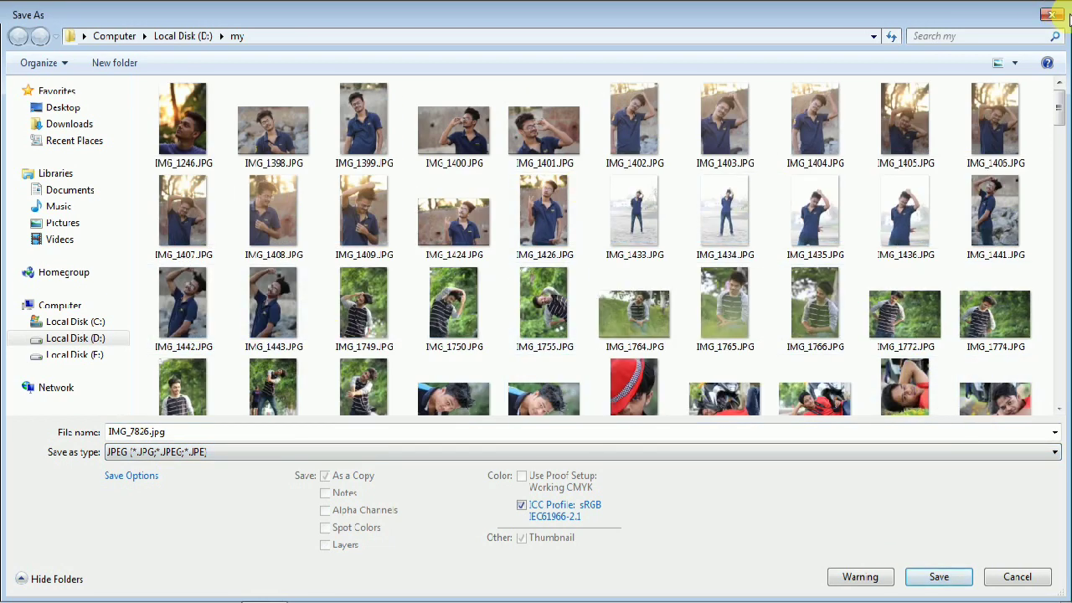
left_click(1063, 13)
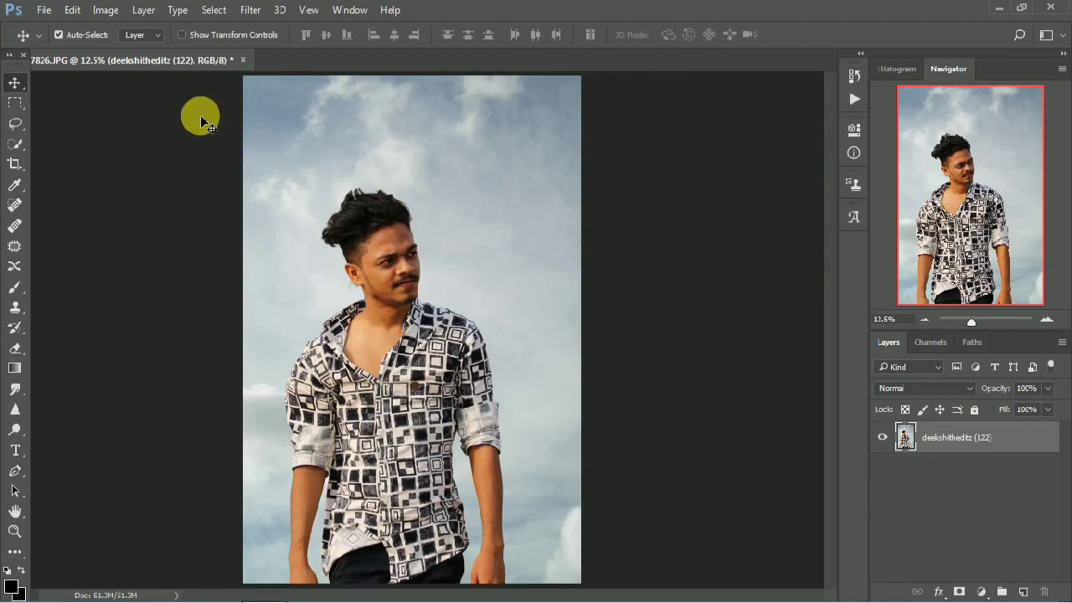